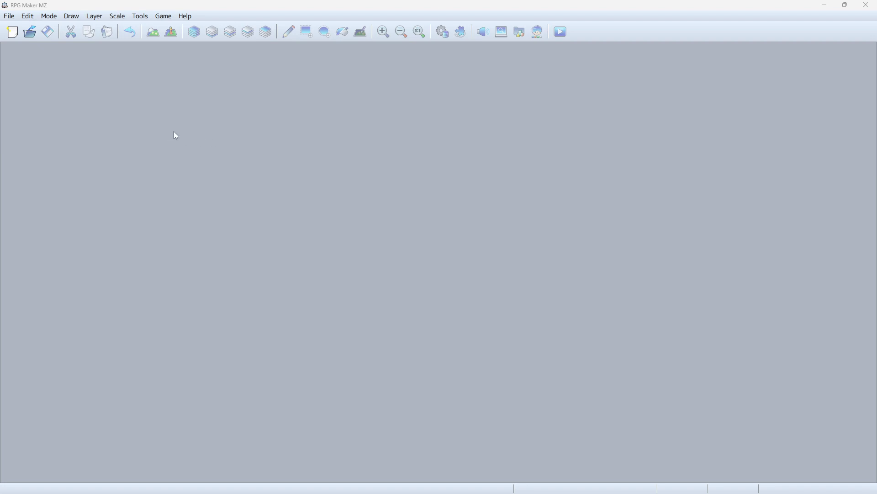
# Start a new project and name its project folder LearnProject
pyautogui.click(9, 16)
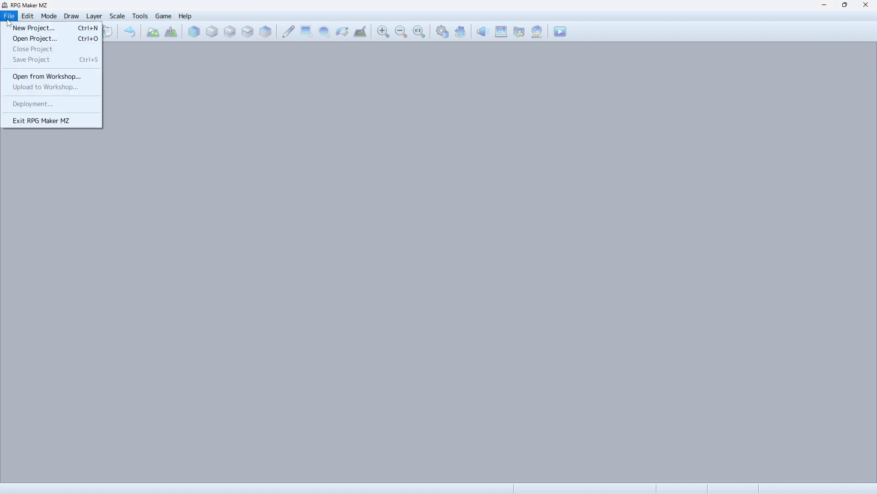
pyautogui.click(35, 28)
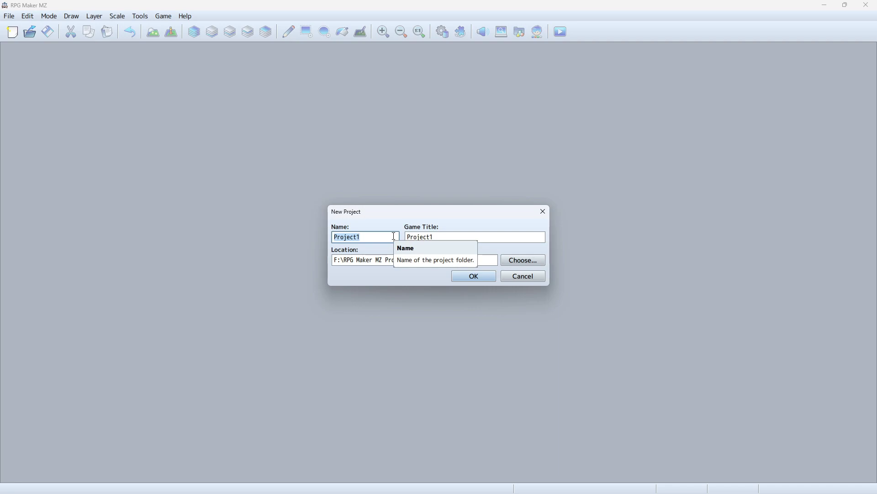
pyautogui.write('Kear')
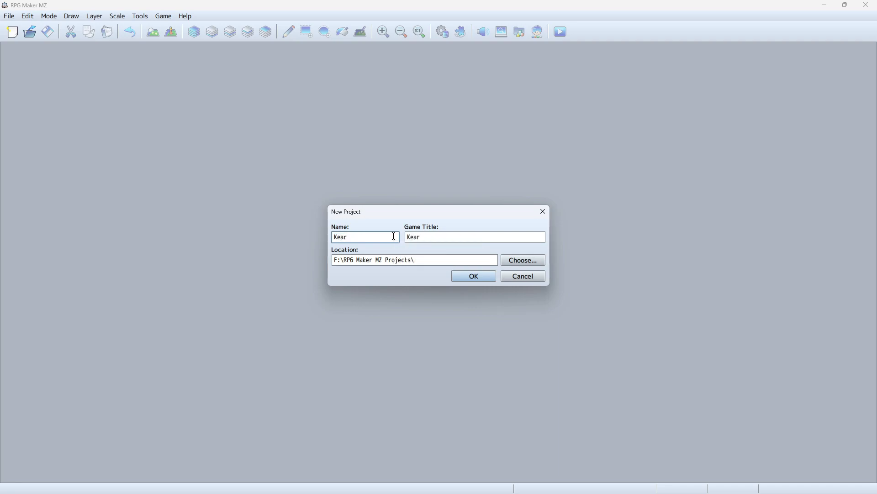
pyautogui.press('BackSpace')
pyautogui.press('BackSpace')
pyautogui.press('BackSpace')
pyautogui.write('LearnProject')
pyautogui.press('Tab')
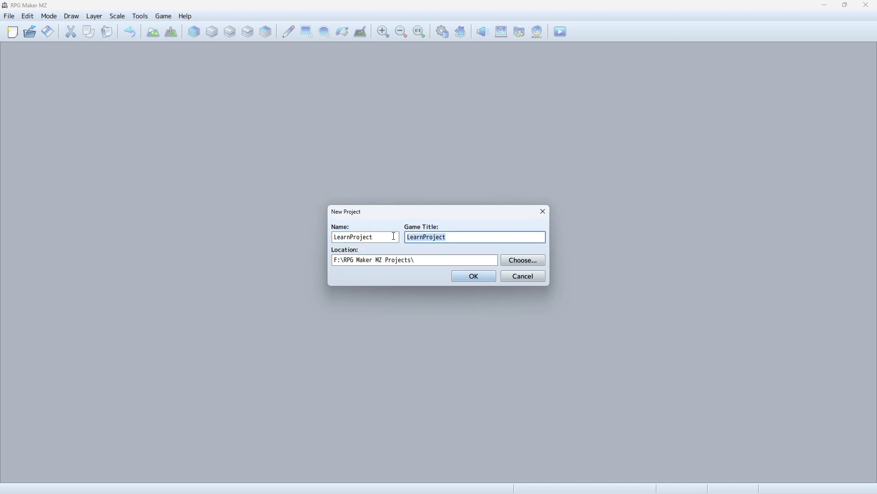
# Set the game title to "Quest to Open a Box" and create the project in the default location
pyautogui.write('Quest t')
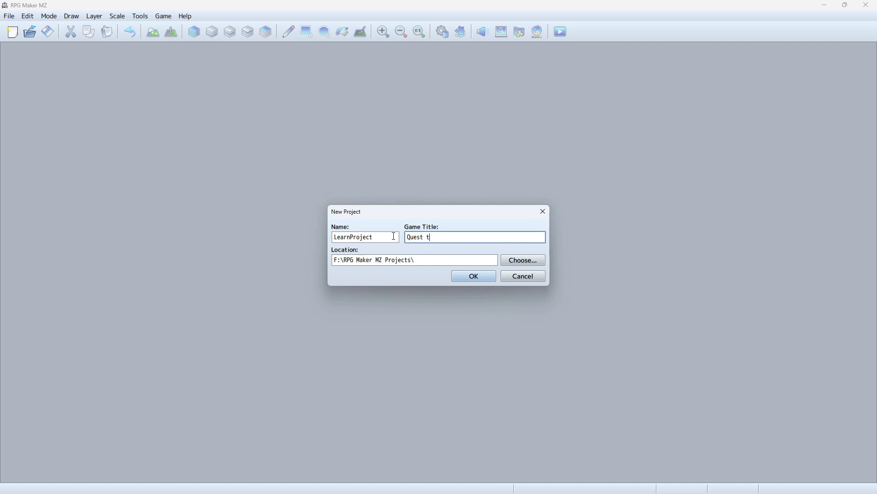
pyautogui.write('o Open a Box')
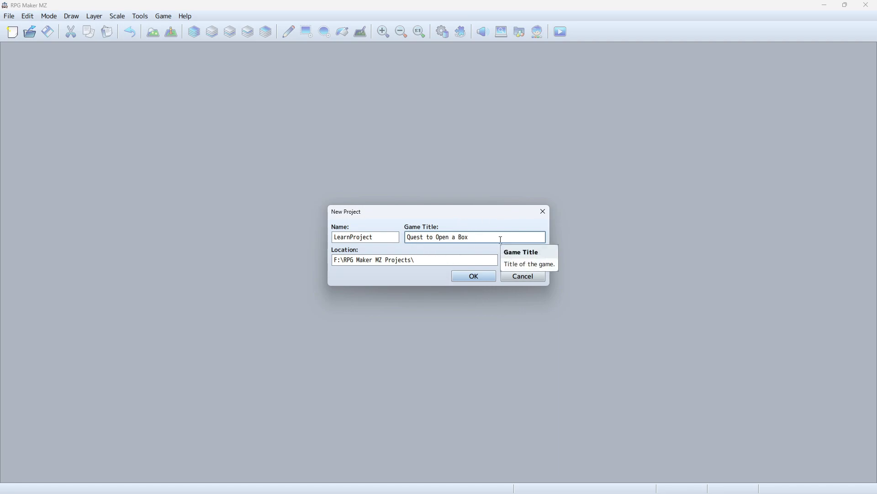
pyautogui.doubleClick(385, 238)
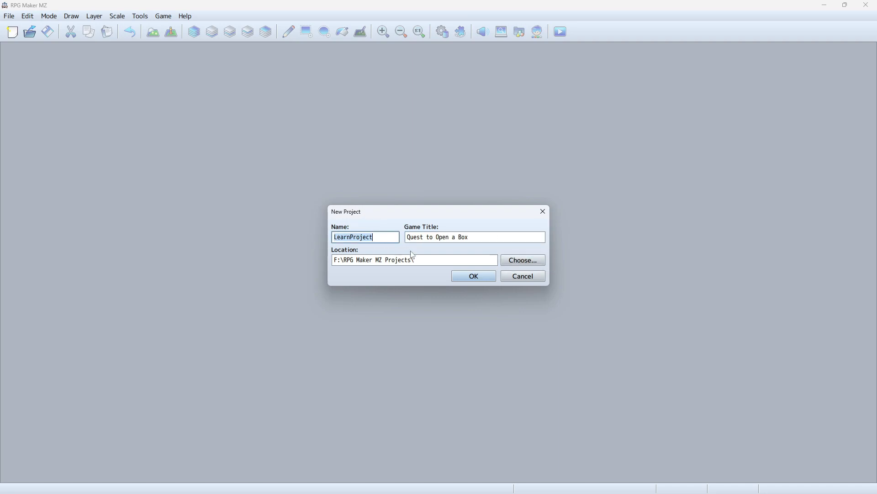
pyautogui.click(419, 260)
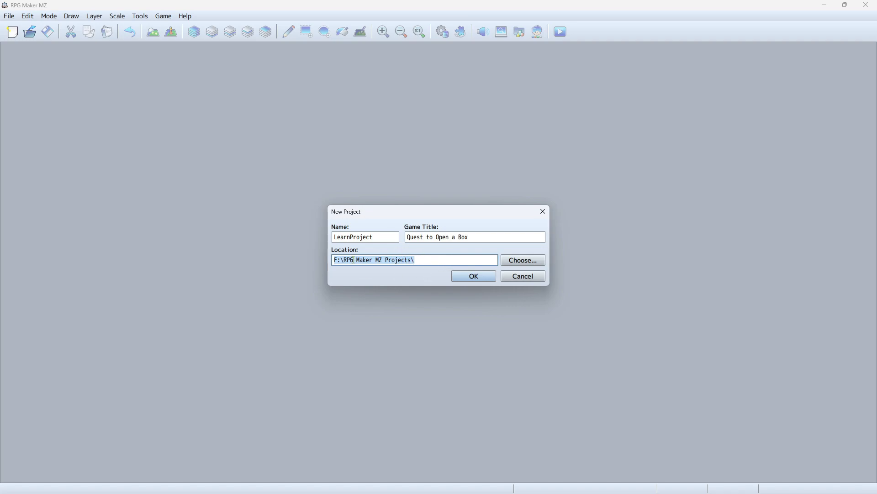
pyautogui.click(382, 238)
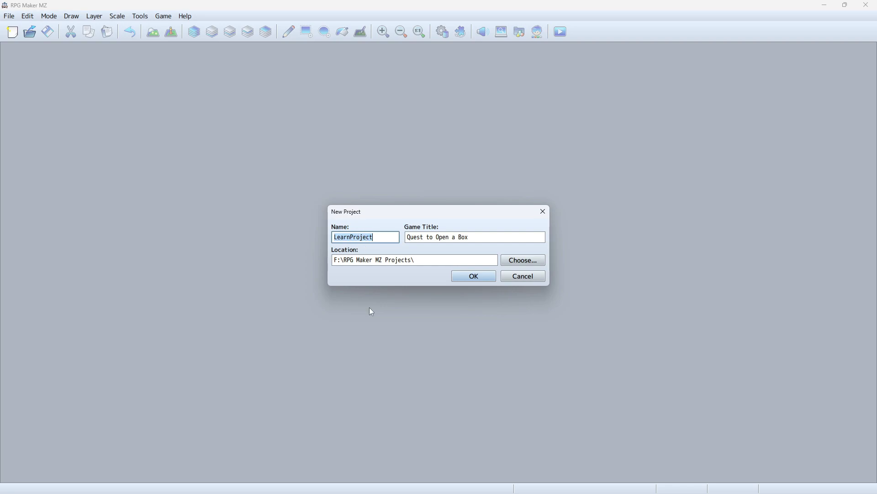
pyautogui.click(482, 277)
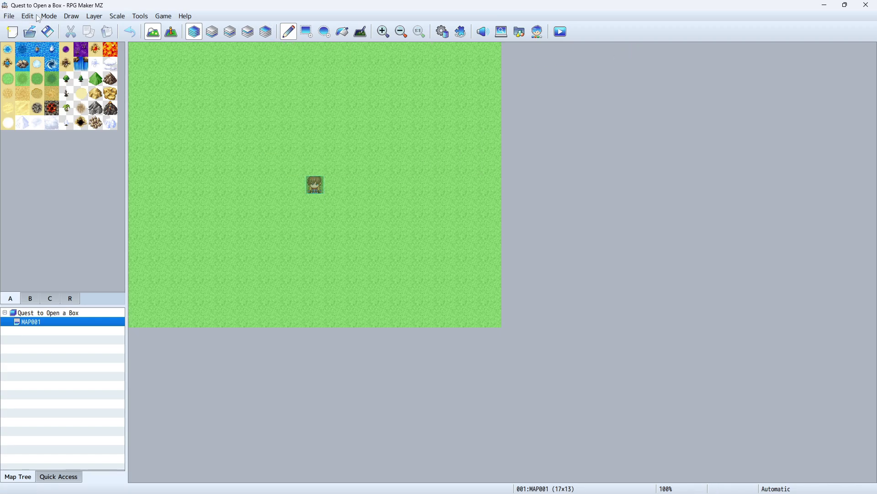
pyautogui.click(71, 18)
pyautogui.moveTo(117, 21)
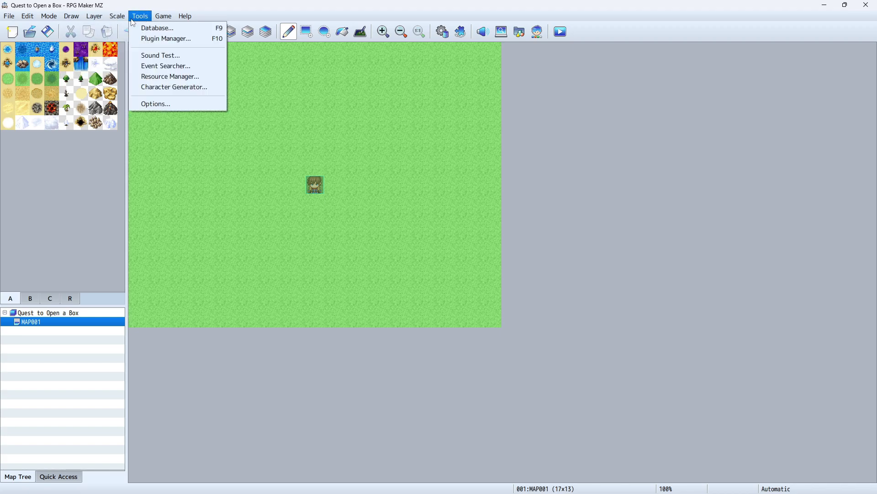
pyautogui.click(290, 137)
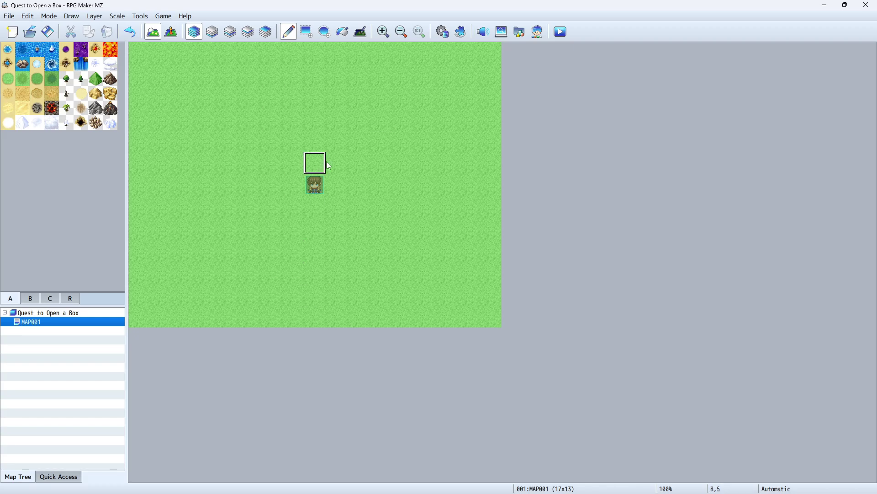
# Look at the Actors page of the database and at the map's event mode, returning to map mode
pyautogui.click(442, 32)
pyautogui.moveTo(342, 88); pyautogui.dragTo(330, 71)
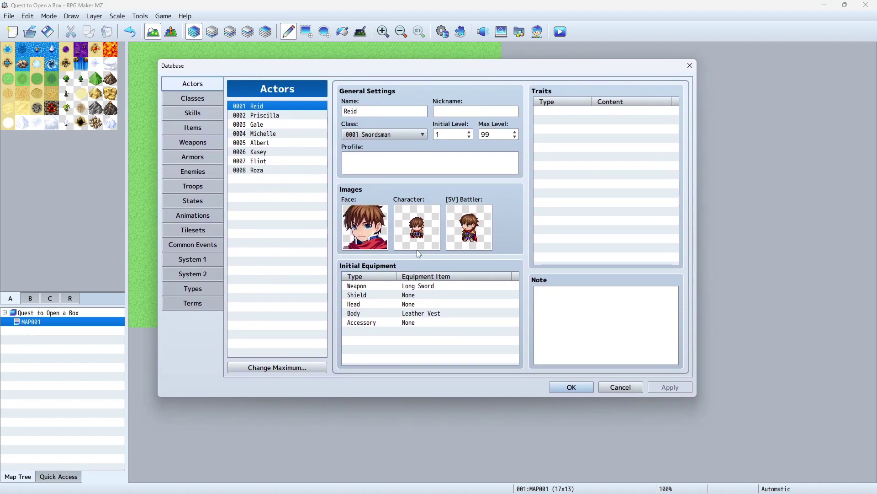
pyautogui.click(572, 388)
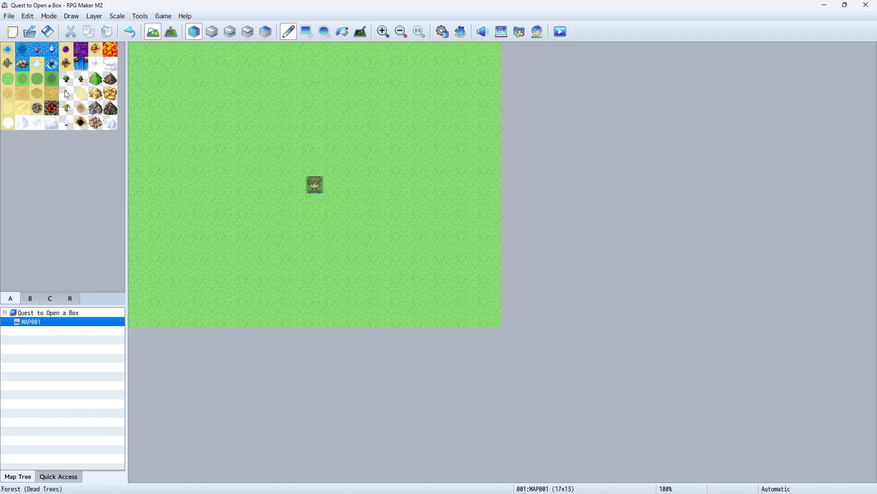
pyautogui.click(173, 35)
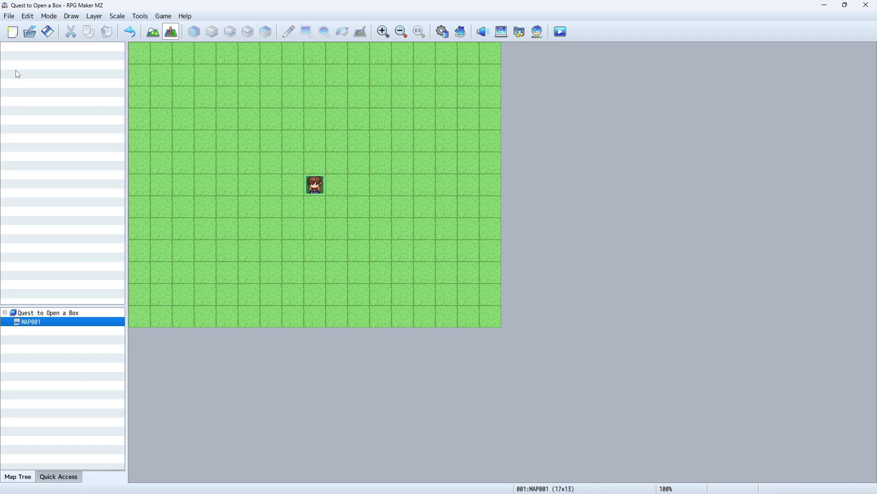
pyautogui.click(153, 33)
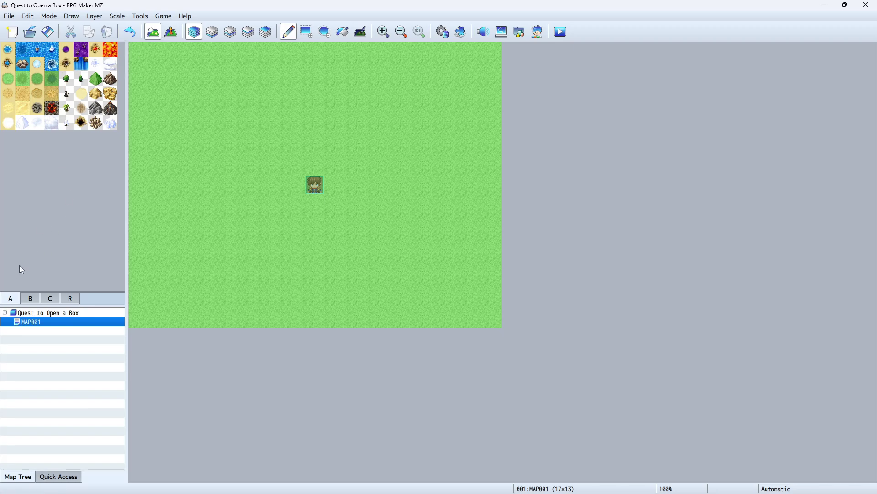
# Look through tile palettes B, C and R, return to palette A, and check the project root and MAP001
pyautogui.click(30, 301)
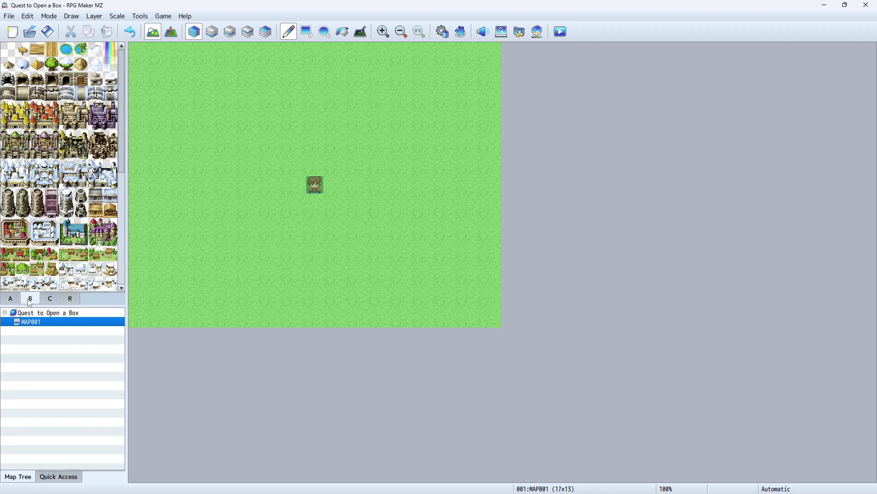
pyautogui.click(51, 299)
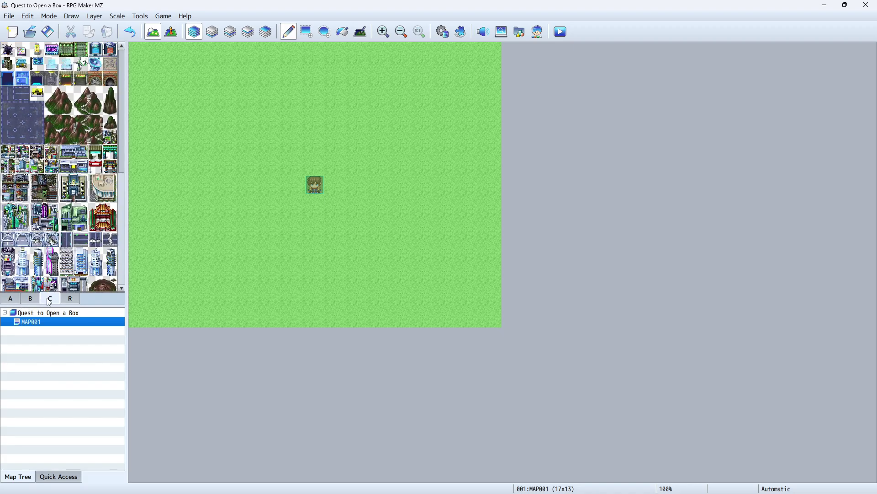
pyautogui.click(70, 301)
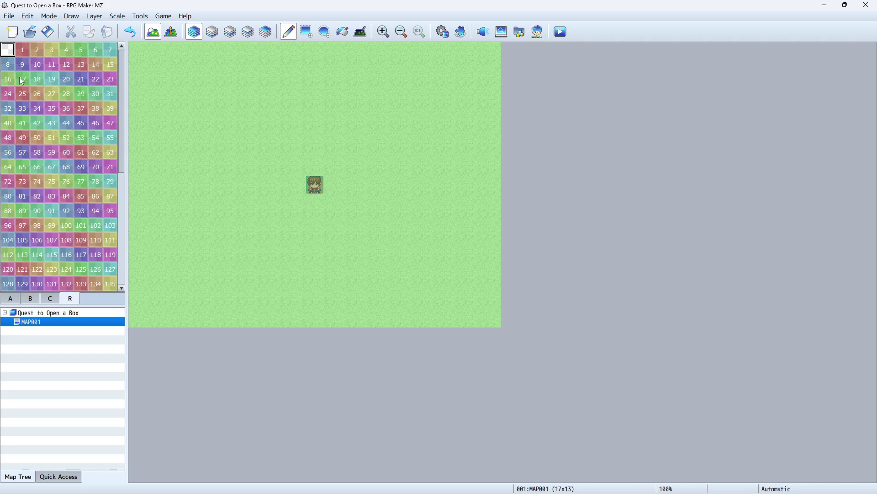
pyautogui.click(11, 299)
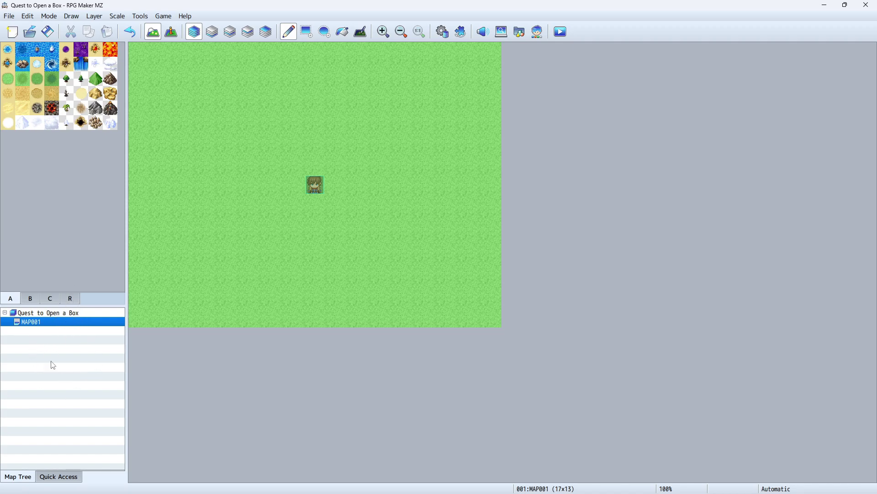
pyautogui.click(63, 315)
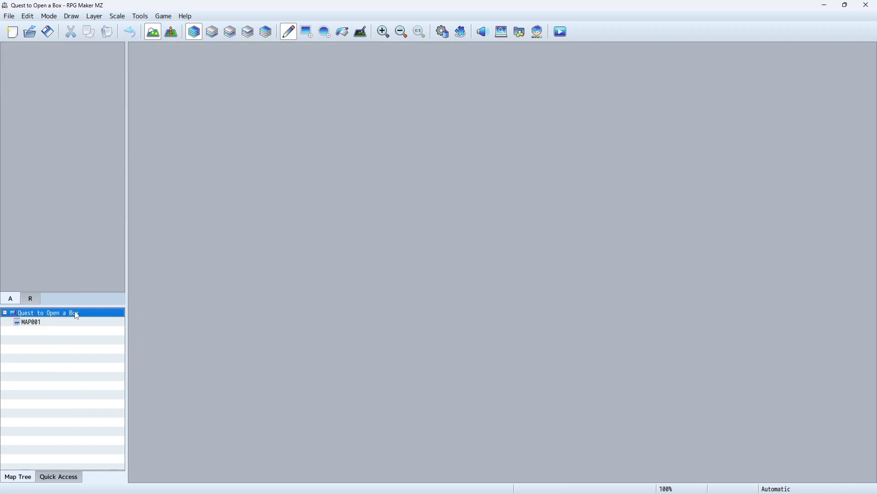
pyautogui.click(34, 325)
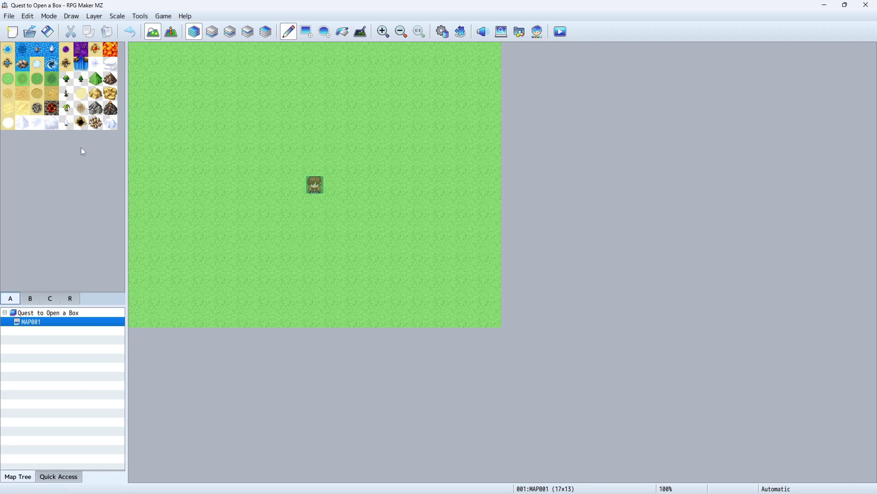
# Try painting a 3 × 3 tile pool of dark blue water and a diagonal extra tile northwest of the player start with the pencil
pyautogui.click(27, 53)
pyautogui.click(271, 141)
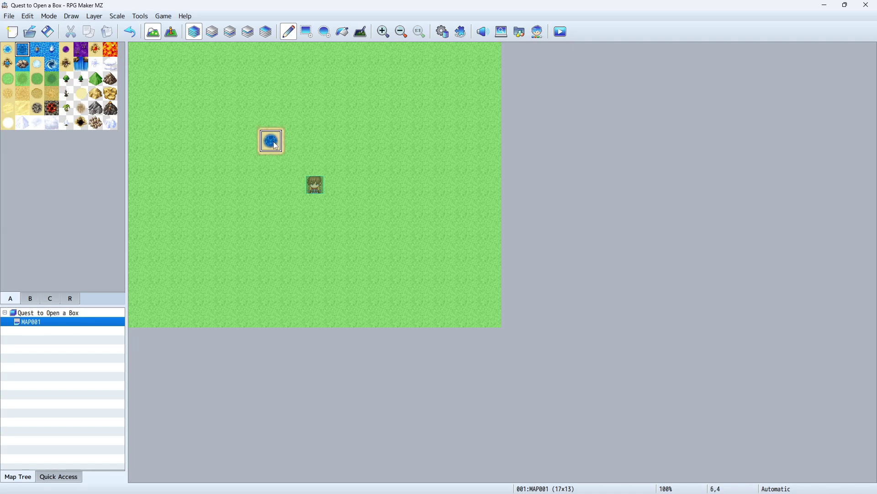
pyautogui.moveTo(294, 141)
pyautogui.mouseDown()
pyautogui.moveTo(295, 118)
pyautogui.moveTo(272, 118)
pyautogui.moveTo(253, 143)
pyautogui.moveTo(276, 168)
pyautogui.moveTo(297, 168)
pyautogui.moveTo(259, 127)
pyautogui.mouseUp()
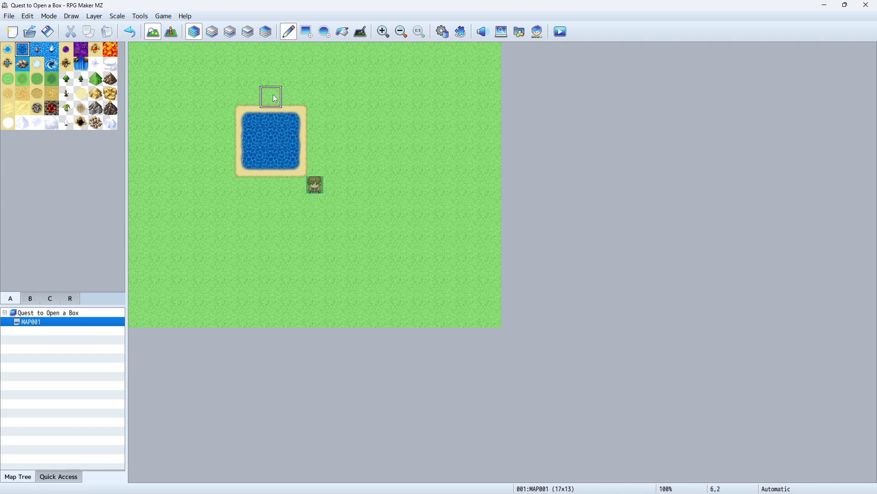
pyautogui.click(316, 97)
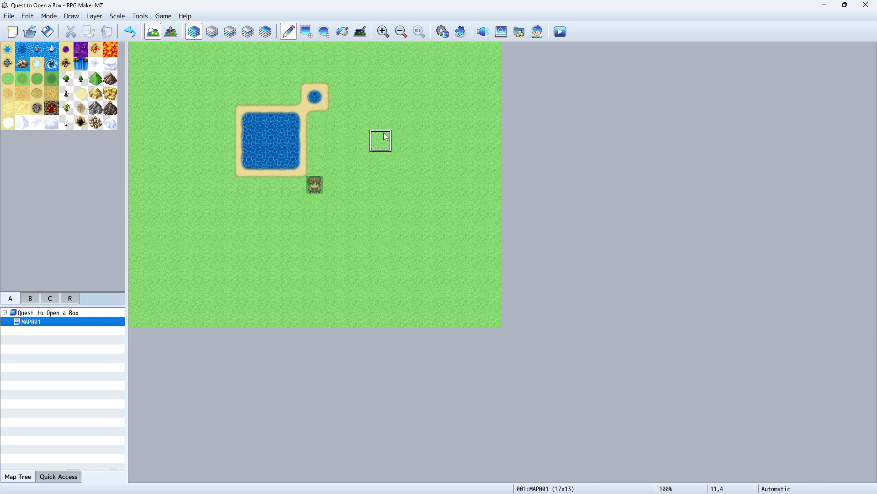
pyautogui.moveTo(315, 96)
pyautogui.mouseDown()
pyautogui.moveTo(271, 160)
pyautogui.moveTo(273, 138)
pyautogui.mouseUp()
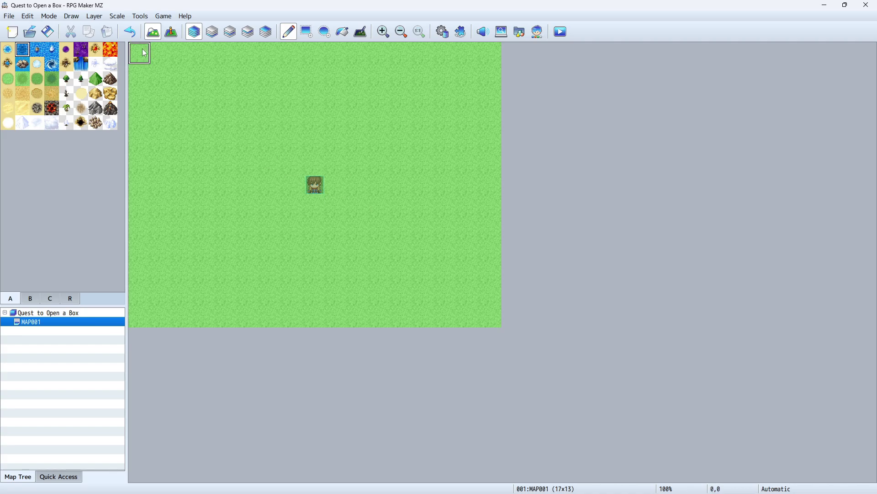
# Try drawing an 8 × 3 tile rectangle of water near the map's northern edge with the Rectangle tool, and undo it
pyautogui.click(307, 39)
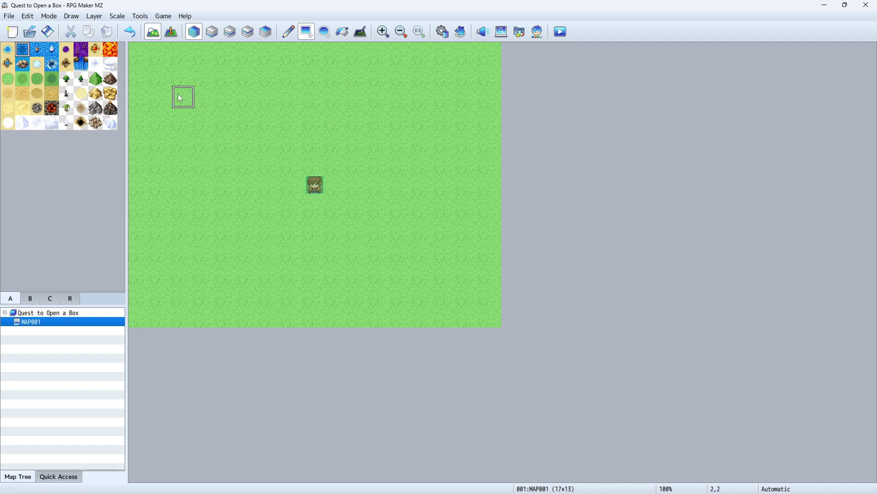
pyautogui.moveTo(184, 74)
pyautogui.mouseDown()
pyautogui.moveTo(270, 86)
pyautogui.moveTo(234, 269)
pyautogui.moveTo(377, 114)
pyautogui.moveTo(375, 293)
pyautogui.moveTo(241, 160)
pyautogui.moveTo(385, 97)
pyautogui.moveTo(385, 259)
pyautogui.moveTo(214, 150)
pyautogui.moveTo(391, 138)
pyautogui.moveTo(336, 317)
pyautogui.moveTo(237, 111)
pyautogui.moveTo(340, 125)
pyautogui.mouseUp()
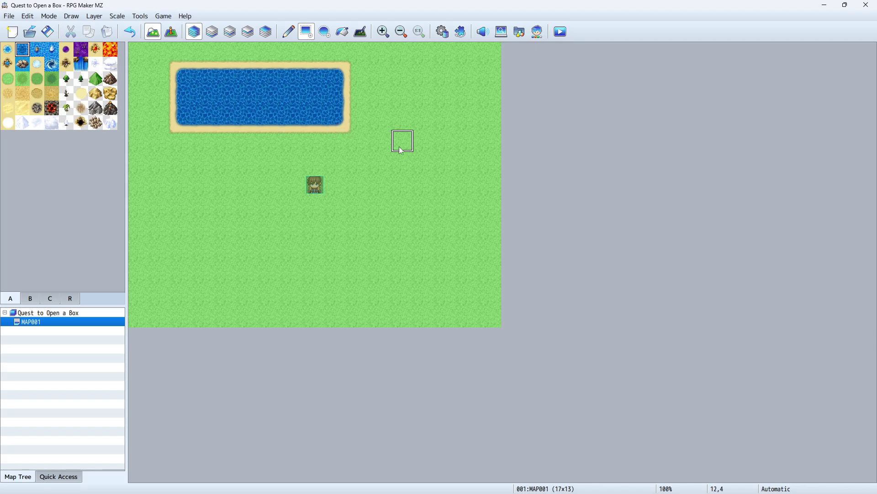
pyautogui.hotkey('ctrl', 'z')
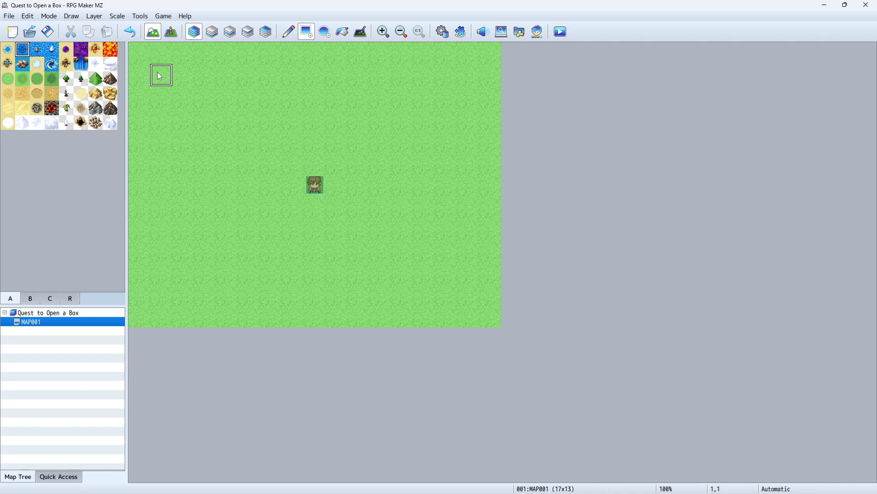
# Draw a two-tile-wide water border around all four sides of MAP001 with the Rectangle tool
pyautogui.click(140, 58)
pyautogui.moveTo(176, 84)
pyautogui.mouseDown()
pyautogui.moveTo(520, 91)
pyautogui.moveTo(507, 73)
pyautogui.moveTo(535, 347)
pyautogui.mouseUp()
pyautogui.moveTo(446, 295); pyautogui.dragTo(62, 330)
pyautogui.moveTo(135, 276); pyautogui.dragTo(171, 94)
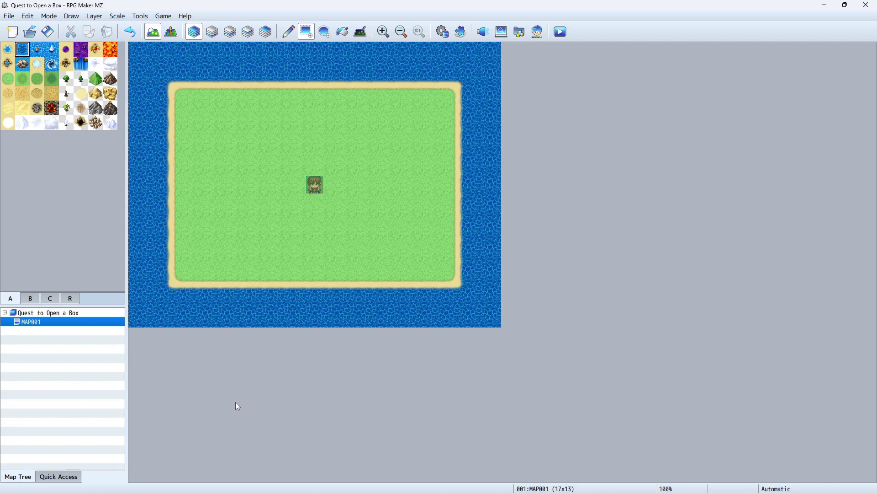
# Try replacing the west water strip with freehand pencil painting, undo that, and redraw the strip two tiles wide as a rectangle
pyautogui.hotkey('ctrl', 'z')
pyautogui.click(291, 39)
pyautogui.moveTo(139, 104)
pyautogui.mouseDown()
pyautogui.moveTo(161, 250)
pyautogui.moveTo(191, 285)
pyautogui.mouseUp()
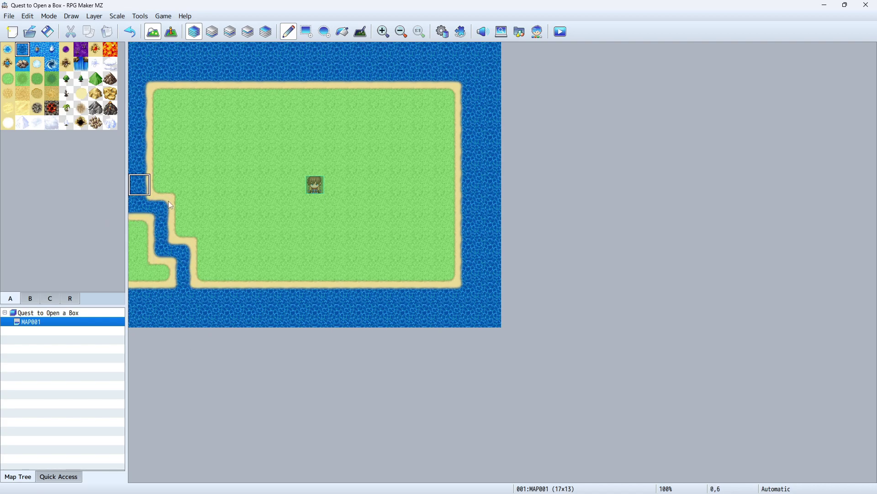
pyautogui.hotkey('ctrl', 'z')
pyautogui.click(307, 33)
pyautogui.moveTo(141, 99); pyautogui.dragTo(155, 217)
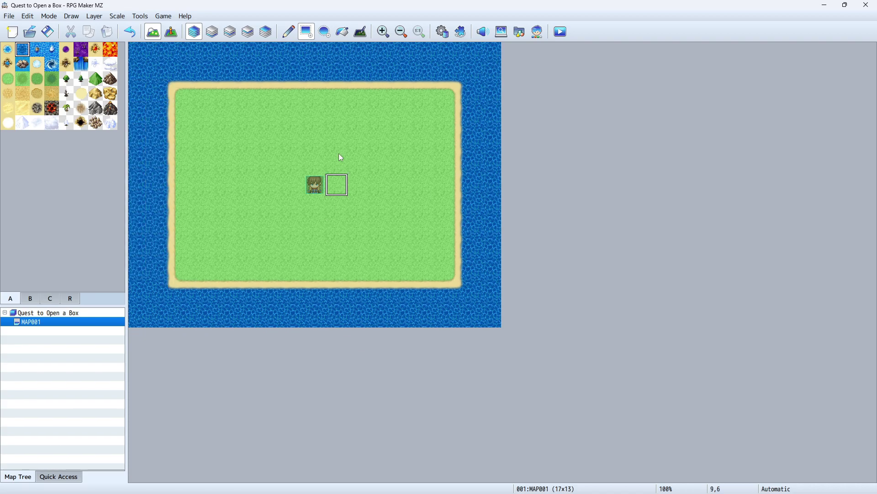
# Try drawing a 9 × 7 tile ellipse of water over the island's centre, undo it, and return to the pencil
pyautogui.click(325, 35)
pyautogui.moveTo(228, 141); pyautogui.dragTo(400, 279)
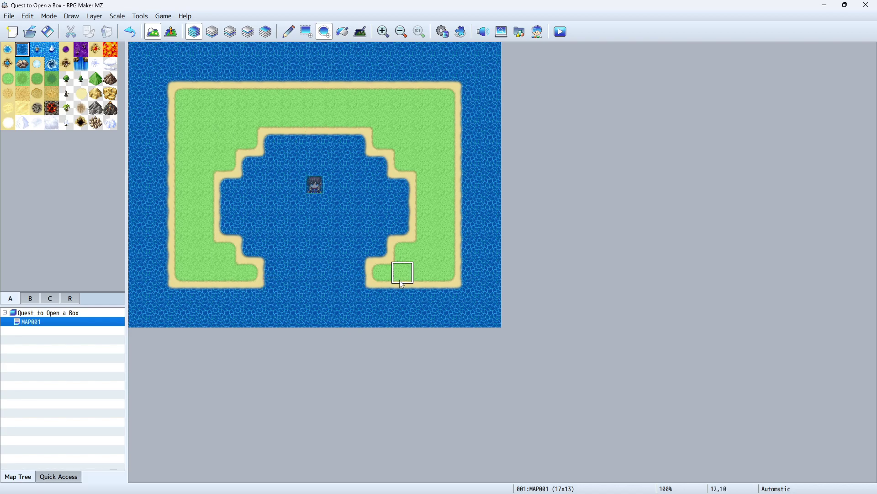
pyautogui.hotkey('ctrl', 'z')
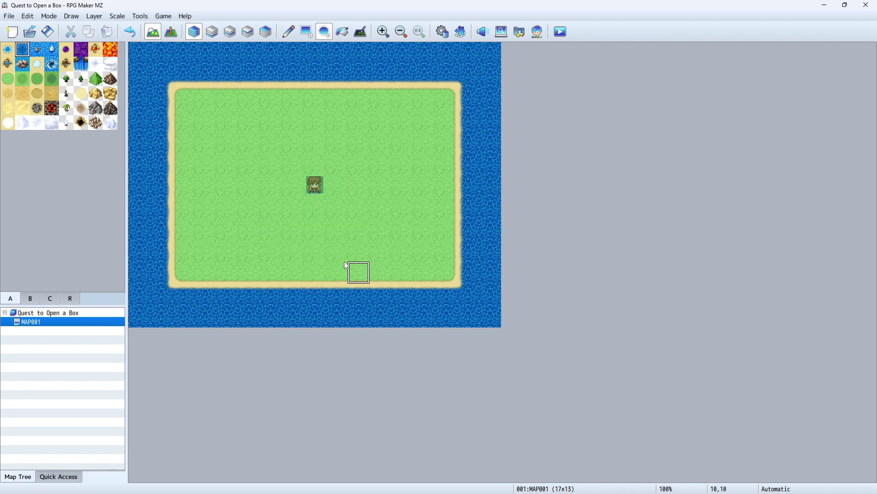
pyautogui.click(288, 32)
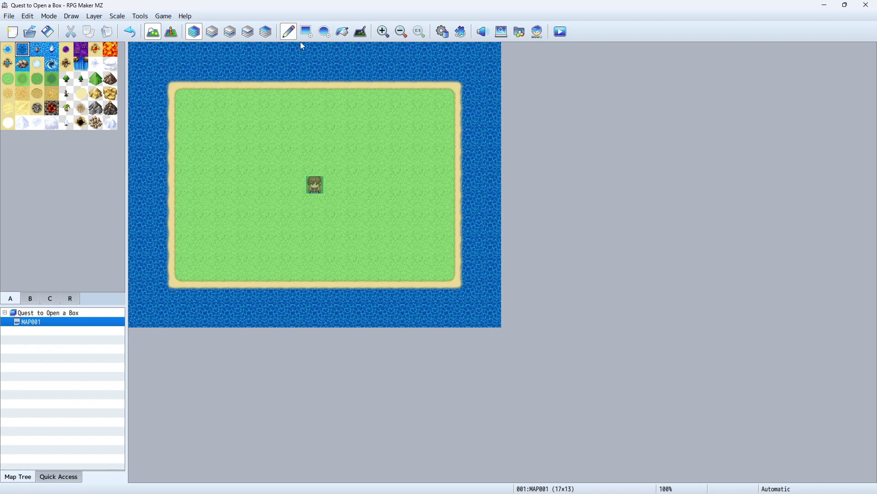
# Carve irregular bays and inlets of water into all four coasts of the island with the pencil
pyautogui.moveTo(183, 97); pyautogui.dragTo(184, 120)
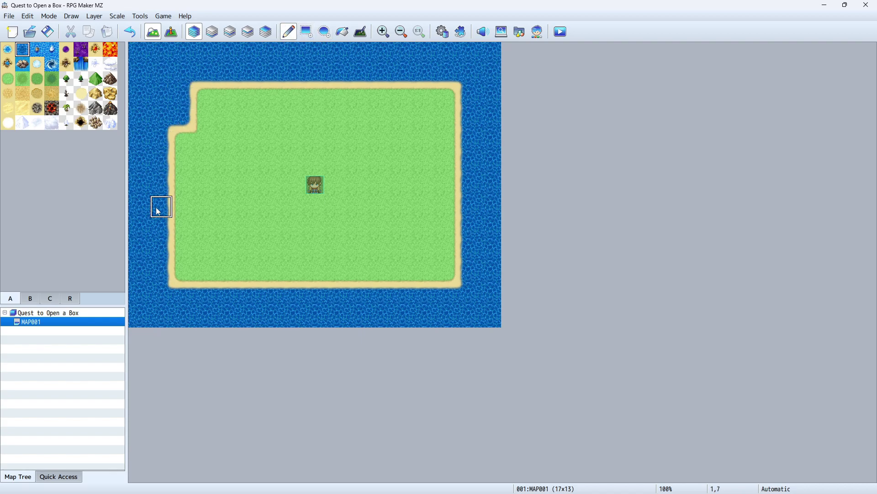
pyautogui.moveTo(182, 271)
pyautogui.mouseDown()
pyautogui.moveTo(204, 271)
pyautogui.moveTo(226, 251)
pyautogui.moveTo(249, 249)
pyautogui.mouseUp()
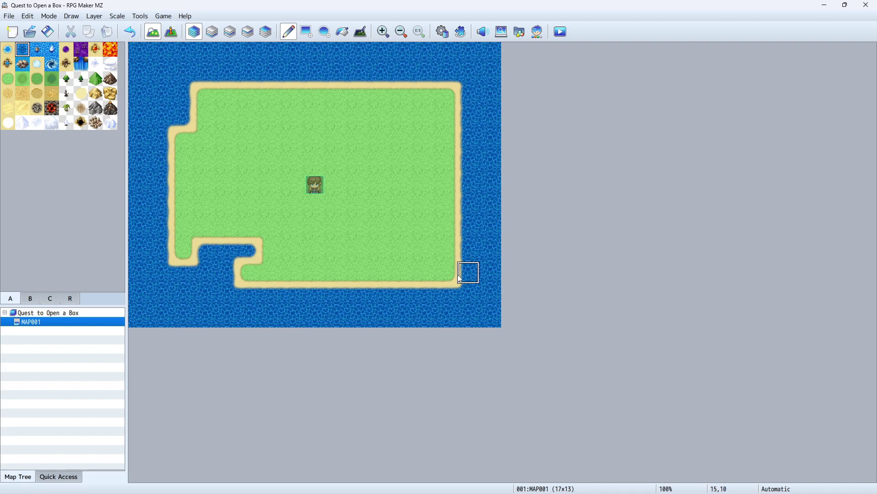
pyautogui.moveTo(460, 278); pyautogui.dragTo(416, 249)
pyautogui.moveTo(383, 97)
pyautogui.mouseDown()
pyautogui.moveTo(355, 92)
pyautogui.moveTo(285, 117)
pyautogui.moveTo(322, 118)
pyautogui.mouseUp()
pyautogui.click(423, 162)
pyautogui.moveTo(424, 141)
pyautogui.mouseDown()
pyautogui.moveTo(453, 187)
pyautogui.moveTo(425, 186)
pyautogui.mouseUp()
pyautogui.click(185, 187)
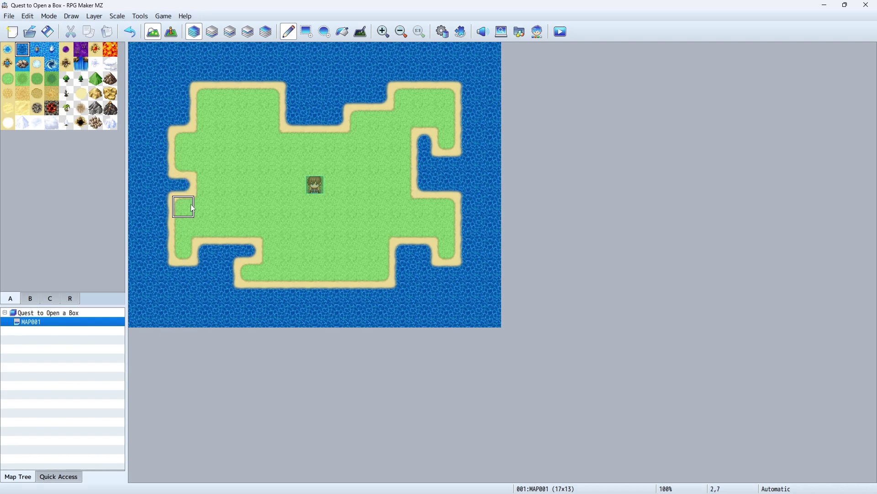
pyautogui.moveTo(320, 292)
pyautogui.mouseDown()
pyautogui.moveTo(329, 278)
pyautogui.moveTo(320, 251)
pyautogui.mouseUp()
pyautogui.click(338, 252)
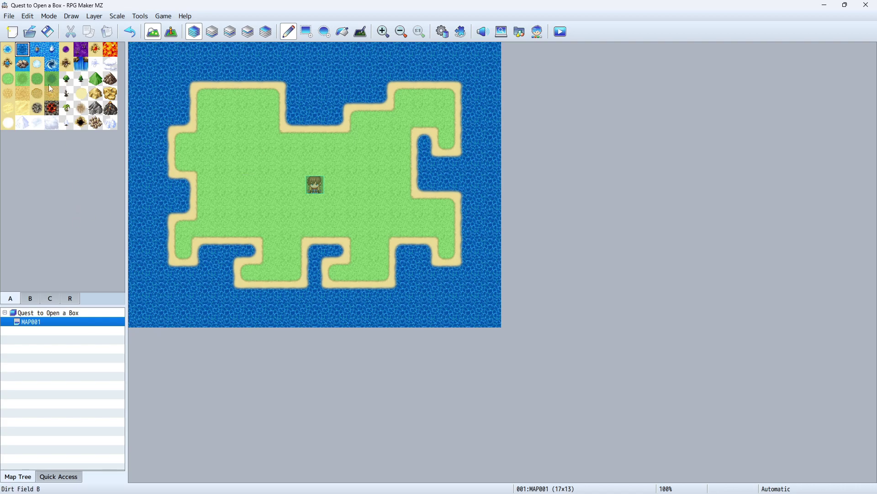
# Paint small test patches of Grassland A (Dark) and Grassland B on the island's western half
pyautogui.click(8, 79)
pyautogui.click(24, 80)
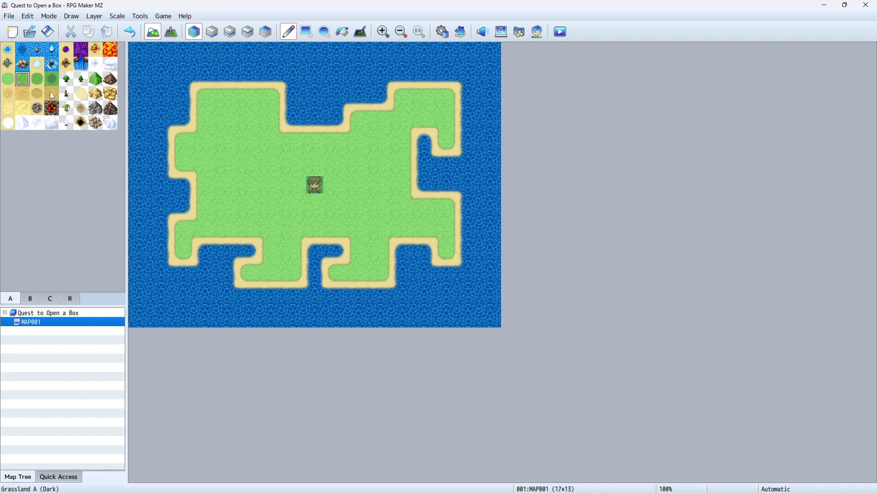
pyautogui.moveTo(226, 162); pyautogui.dragTo(247, 162)
pyautogui.click(37, 79)
pyautogui.click(227, 141)
pyautogui.click(249, 162)
# Try painting a larger patch of the darkest green grass over the test patches, and undo it
pyautogui.click(52, 78)
pyautogui.moveTo(228, 141)
pyautogui.mouseDown()
pyautogui.moveTo(249, 184)
pyautogui.moveTo(241, 189)
pyautogui.moveTo(275, 167)
pyautogui.moveTo(293, 206)
pyautogui.mouseUp()
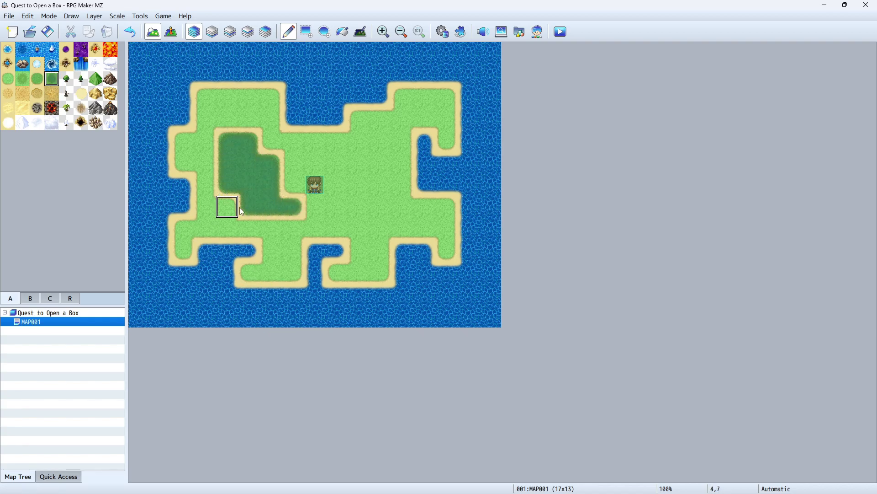
pyautogui.hotkey('ctrl', 'z')
pyautogui.hotkey('ctrl', 'z')
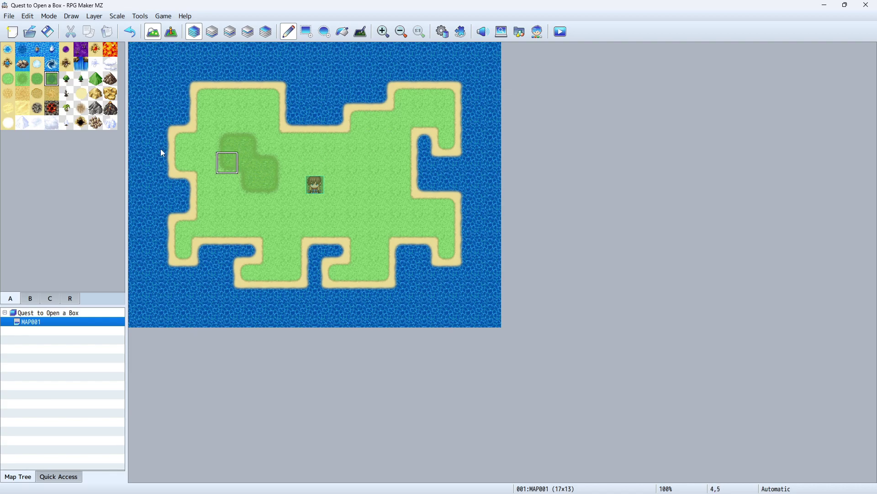
# Try darker grass tiles across the whole island with the Fill tool, finishing with Grassland A (Dark) over all the land
pyautogui.click(344, 32)
pyautogui.click(358, 163)
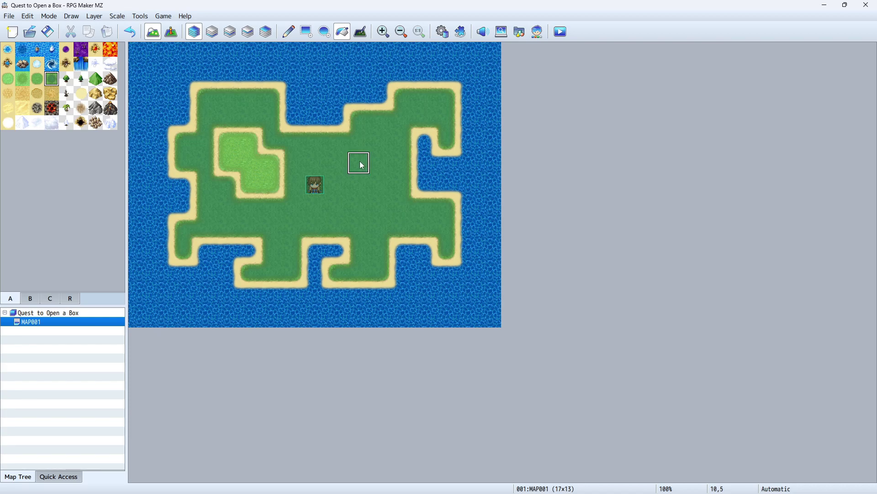
pyautogui.click(272, 169)
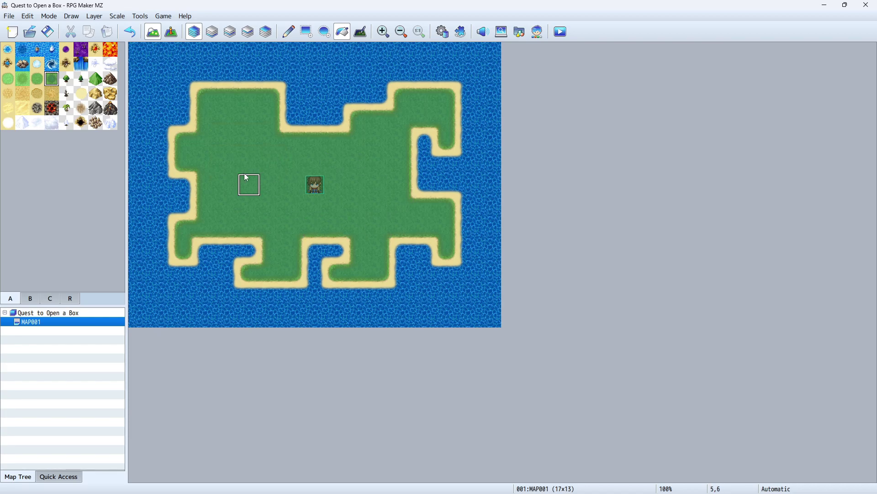
pyautogui.click(37, 78)
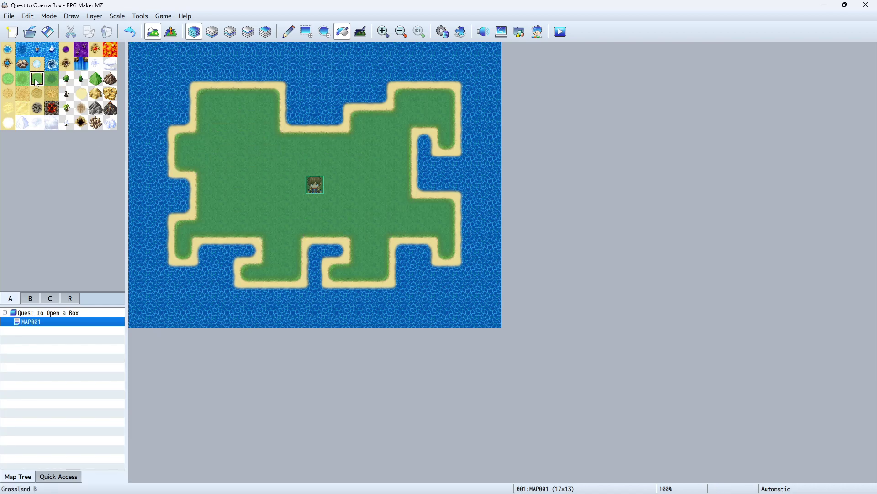
pyautogui.click(244, 160)
pyautogui.click(22, 79)
pyautogui.click(247, 184)
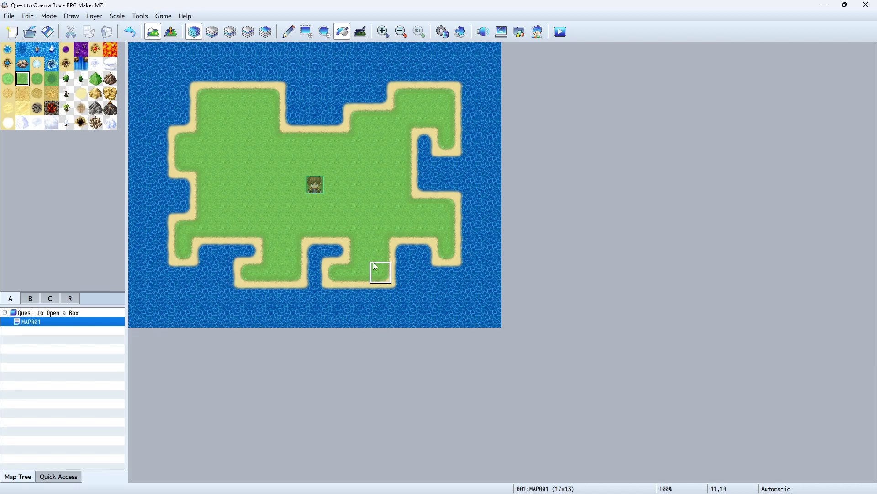
# Try flood-filling the island's land with Mountain (Rock), and undo it
pyautogui.click(96, 109)
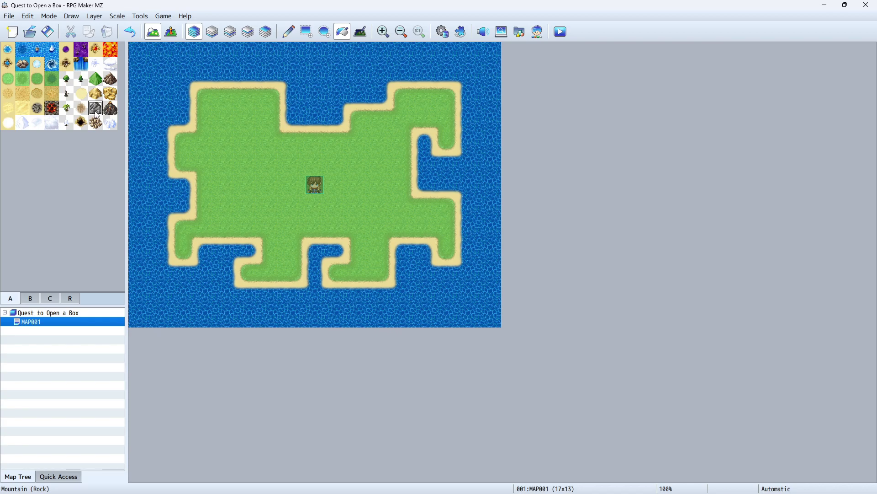
pyautogui.click(269, 96)
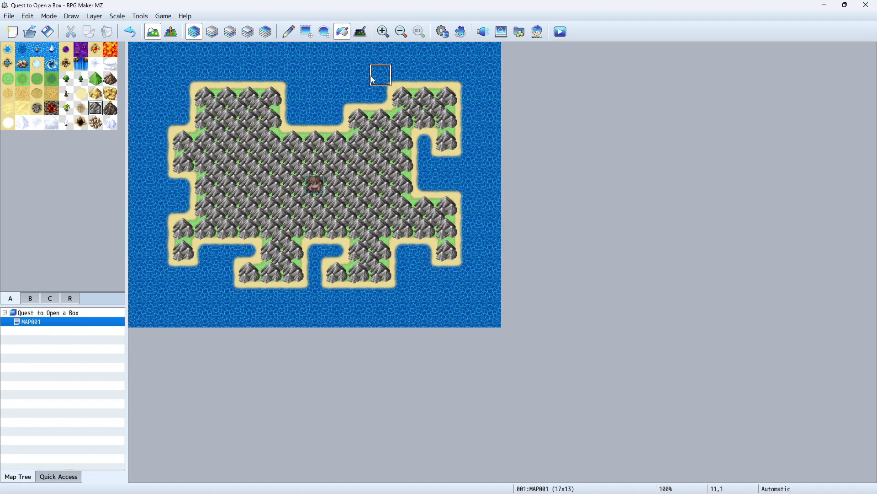
pyautogui.hotkey('ctrl', 'z')
# Paint a connected range of Mountain (Rock) tiles with the pencil across the island's northwest and along its northern coast
pyautogui.click(289, 31)
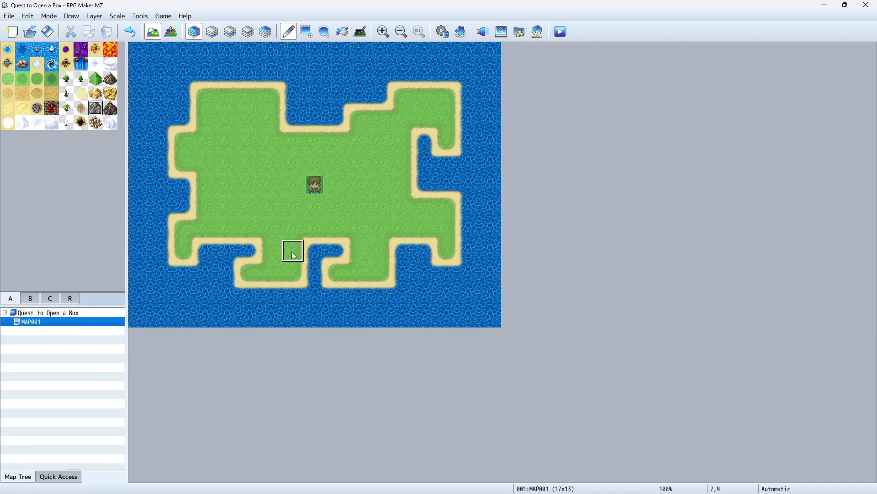
pyautogui.moveTo(213, 104)
pyautogui.mouseDown()
pyautogui.moveTo(249, 120)
pyautogui.moveTo(206, 142)
pyautogui.moveTo(254, 110)
pyautogui.moveTo(231, 140)
pyautogui.moveTo(185, 146)
pyautogui.moveTo(219, 167)
pyautogui.moveTo(228, 118)
pyautogui.moveTo(206, 140)
pyautogui.moveTo(249, 97)
pyautogui.moveTo(265, 101)
pyautogui.mouseUp()
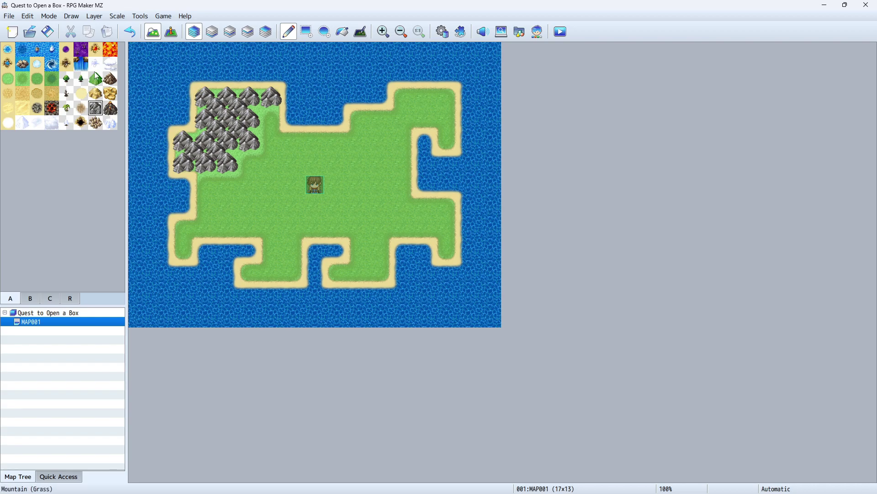
pyautogui.moveTo(277, 127)
pyautogui.mouseDown()
pyautogui.moveTo(325, 140)
pyautogui.moveTo(382, 138)
pyautogui.moveTo(370, 118)
pyautogui.moveTo(294, 148)
pyautogui.mouseUp()
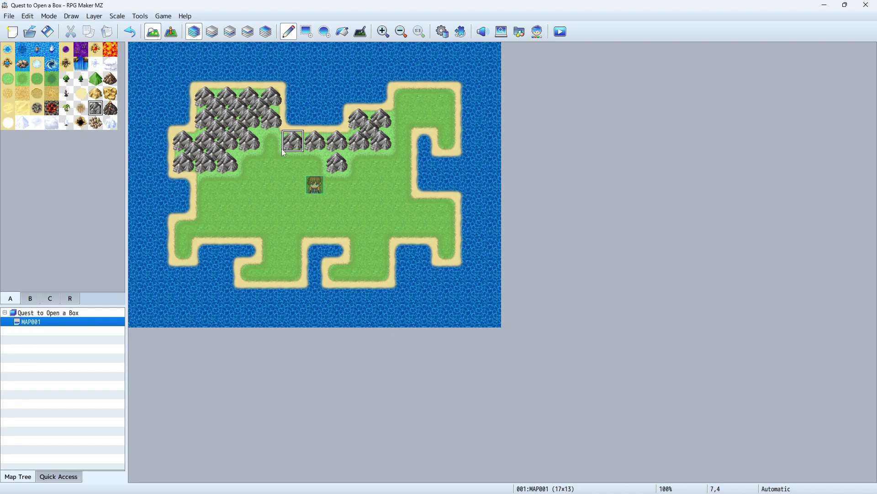
pyautogui.click(271, 142)
# Paint three forests with the pencil: round-topped trees in the southwest, conifers in the east and yellow-green palms in the south
pyautogui.click(67, 80)
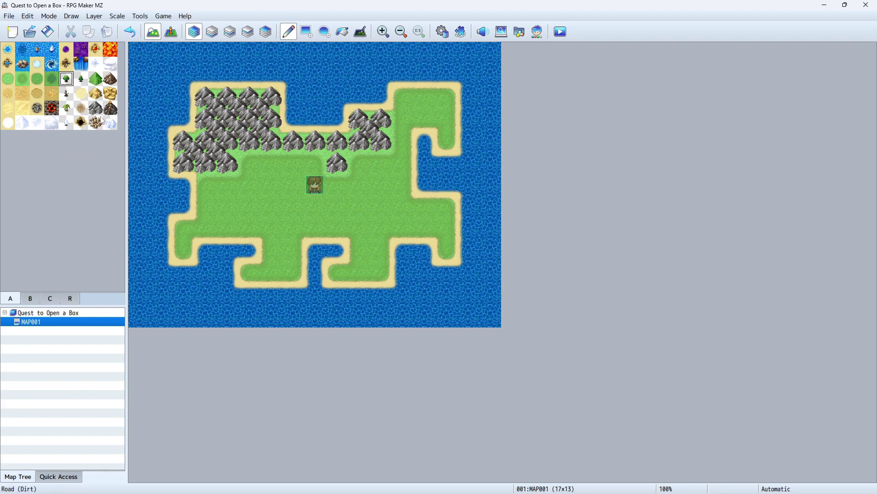
pyautogui.moveTo(227, 208)
pyautogui.mouseDown()
pyautogui.moveTo(249, 163)
pyautogui.moveTo(208, 216)
pyautogui.moveTo(181, 228)
pyautogui.moveTo(184, 247)
pyautogui.moveTo(250, 191)
pyautogui.moveTo(272, 208)
pyautogui.moveTo(273, 249)
pyautogui.mouseUp()
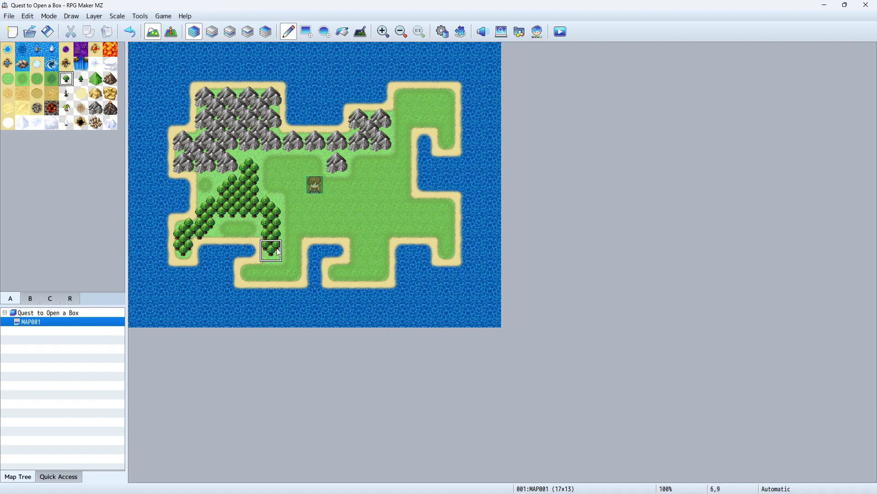
pyautogui.click(80, 79)
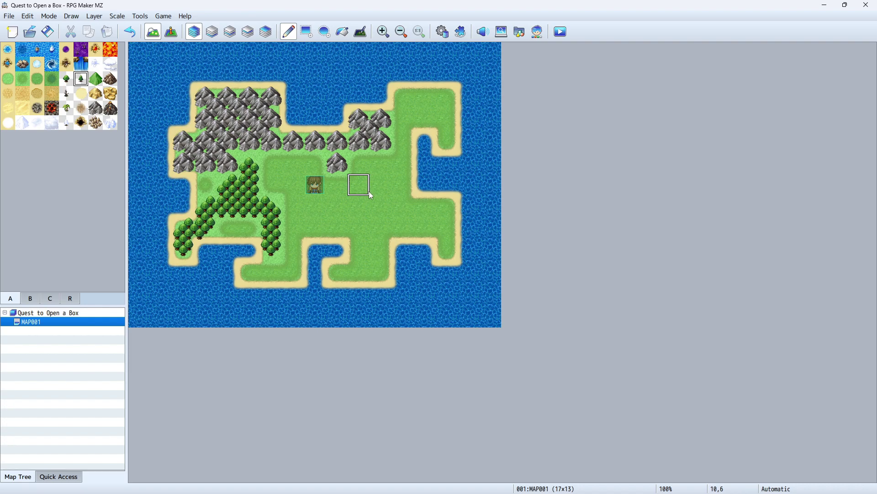
pyautogui.moveTo(417, 226)
pyautogui.mouseDown()
pyautogui.moveTo(378, 187)
pyautogui.moveTo(359, 206)
pyautogui.mouseUp()
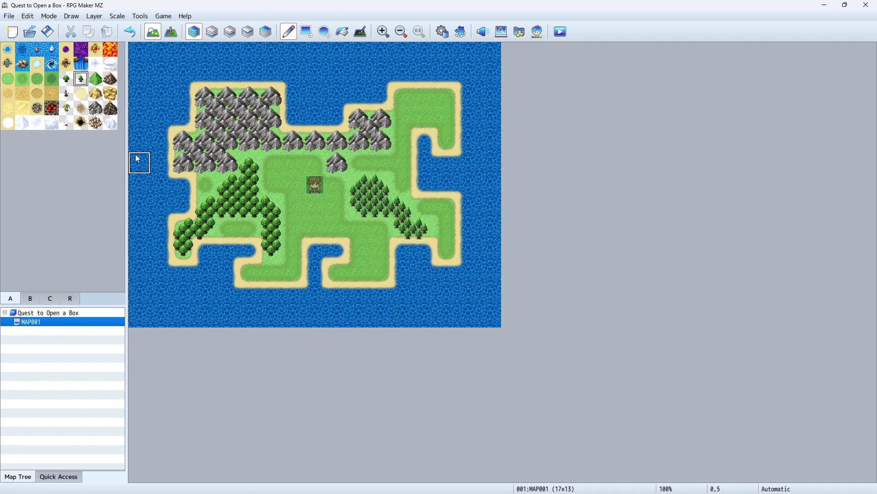
pyautogui.click(67, 108)
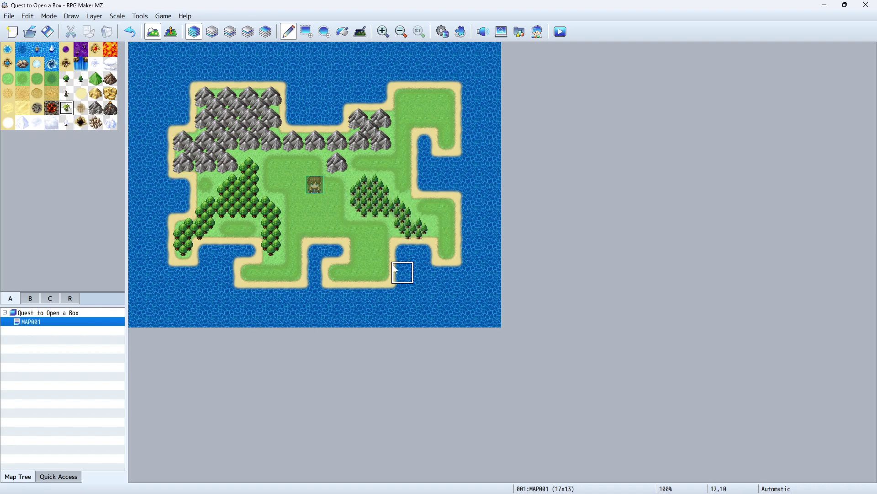
pyautogui.moveTo(350, 274)
pyautogui.mouseDown()
pyautogui.moveTo(360, 222)
pyautogui.moveTo(379, 251)
pyautogui.mouseUp()
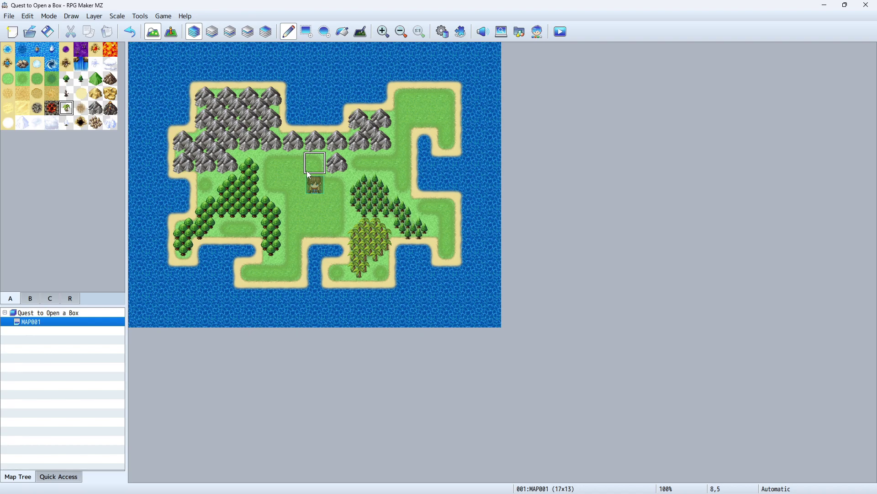
# Examine the world-map building and landmark tiles in tilesets B and C
pyautogui.click(31, 301)
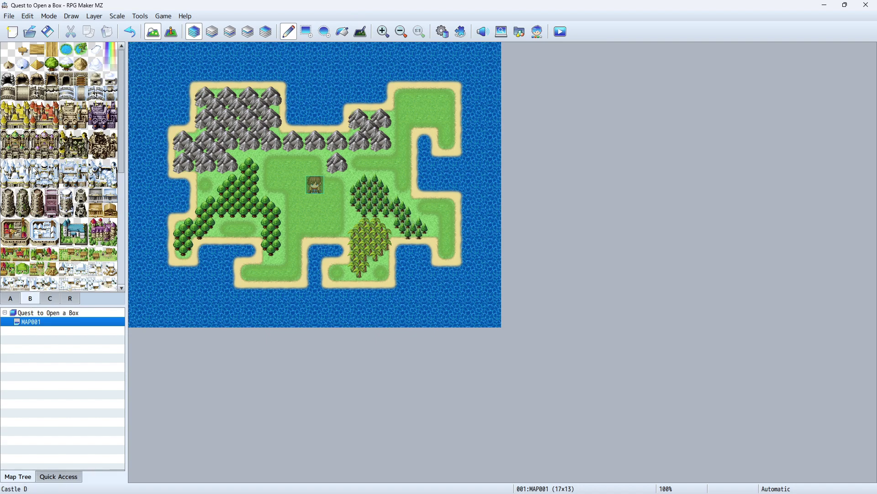
pyautogui.click(50, 298)
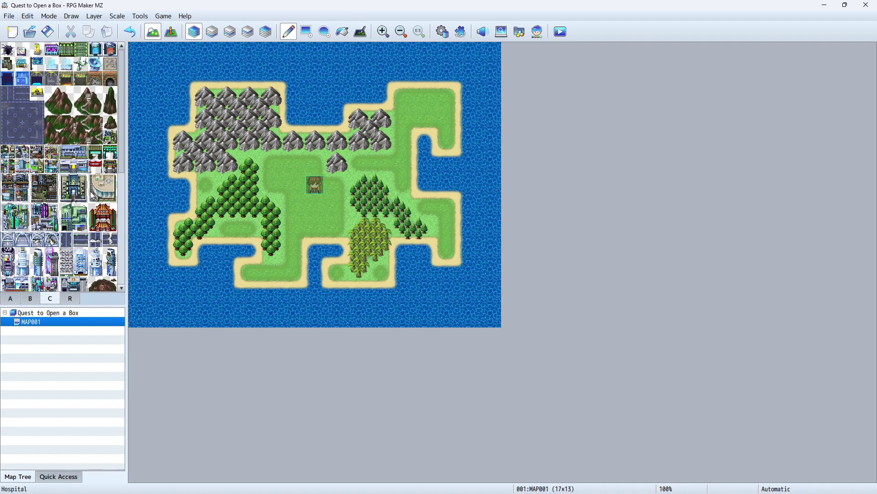
pyautogui.scroll(-10, 94, 193)
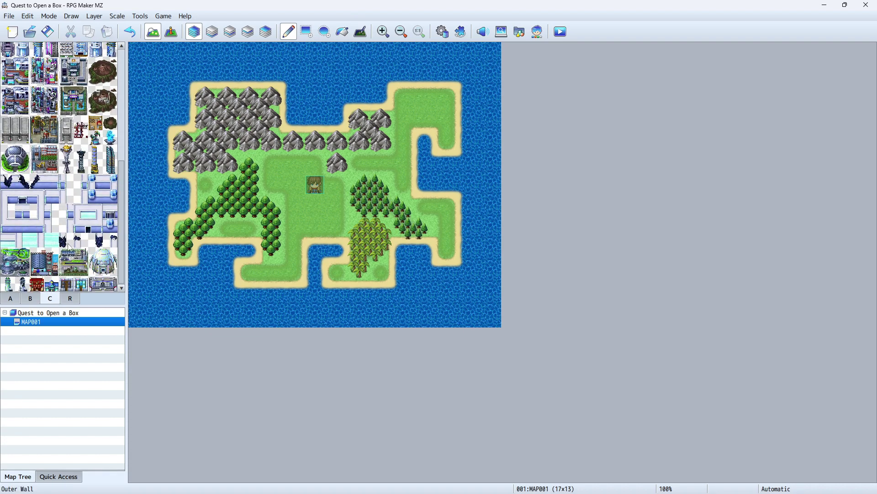
pyautogui.scroll(10, 69, 249)
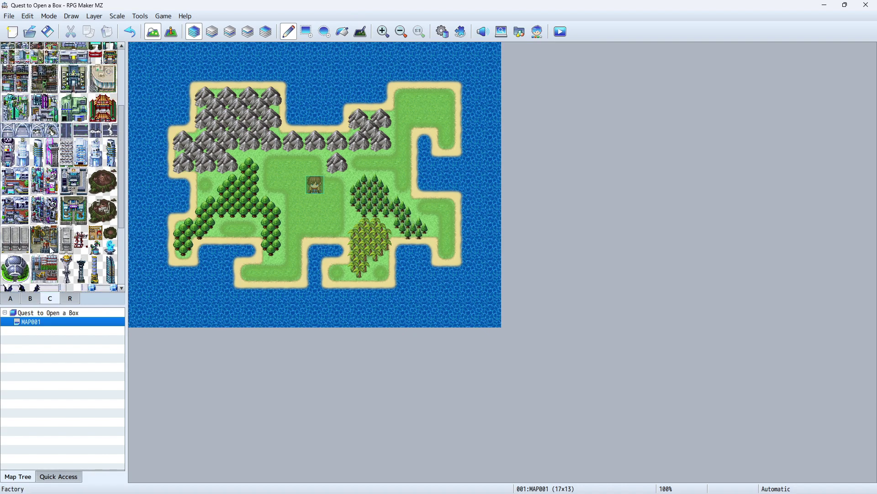
pyautogui.click(37, 301)
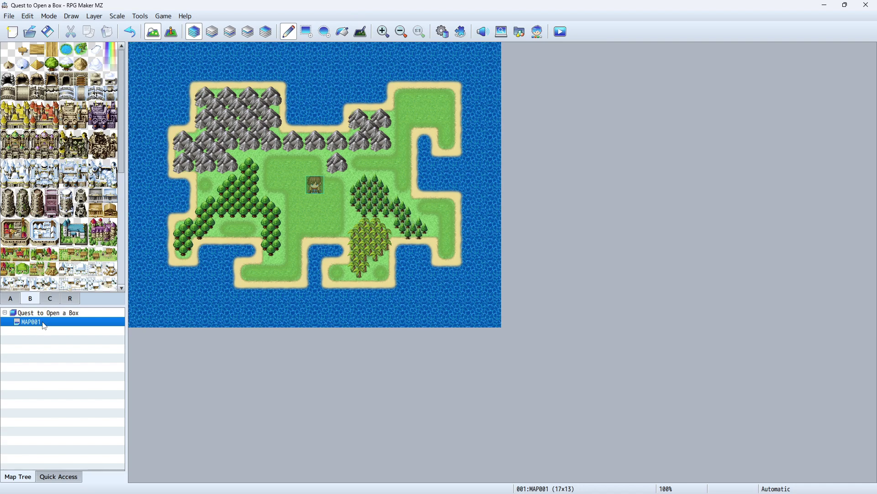
pyautogui.click(50, 298)
pyautogui.scroll(-1, 50, 270)
pyautogui.scroll(-1, 51, 268)
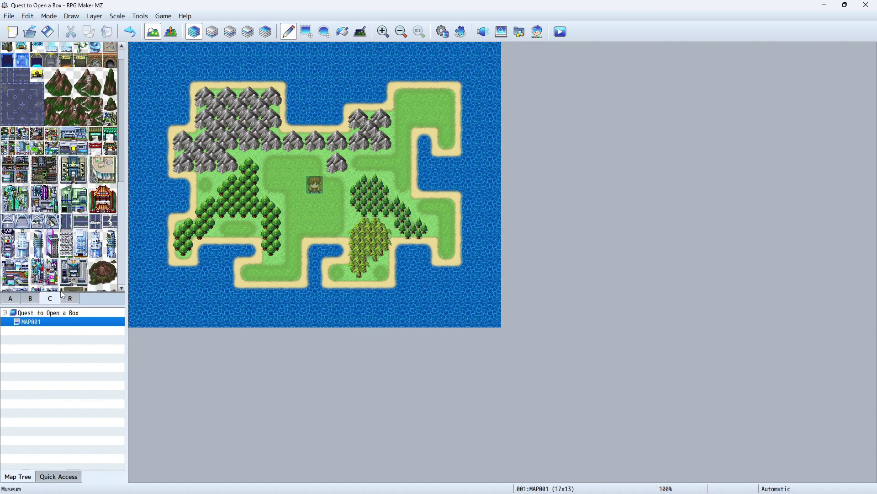
# Place the two-tile-high Tower A (Ruins) from tileset B between the northwestern mountains and the southwestern forest
pyautogui.click(30, 298)
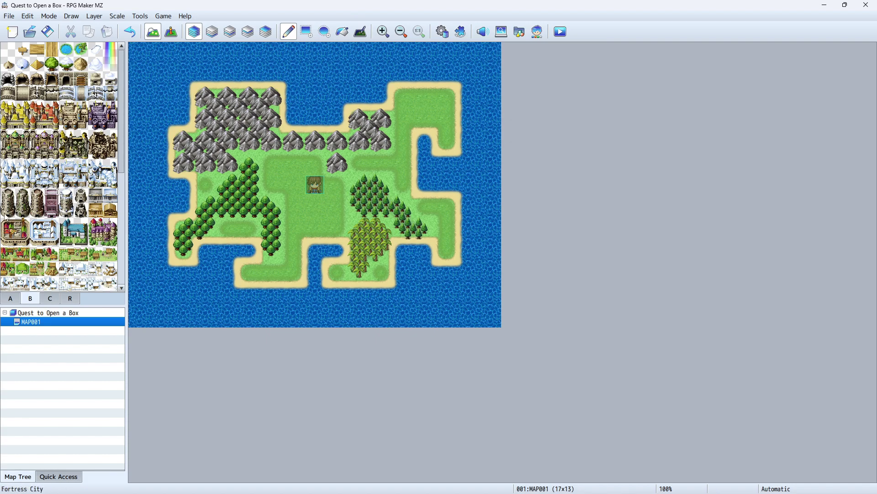
pyautogui.moveTo(24, 199); pyautogui.dragTo(23, 211)
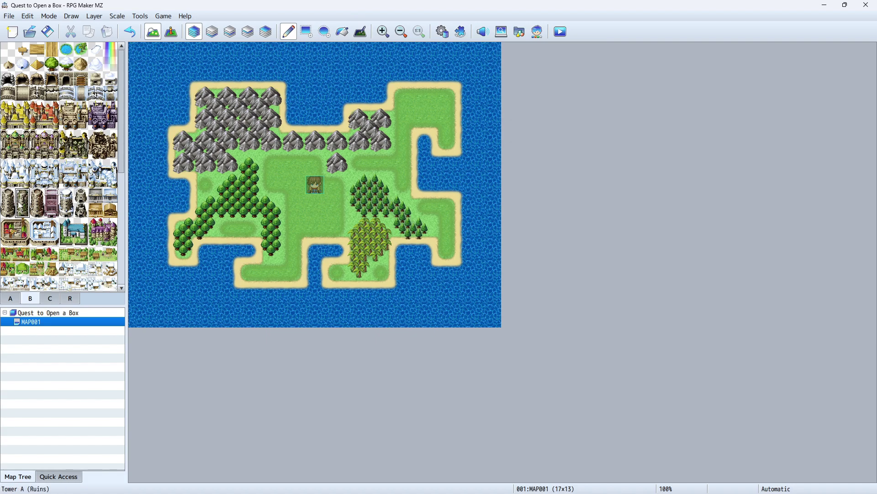
pyautogui.click(256, 141)
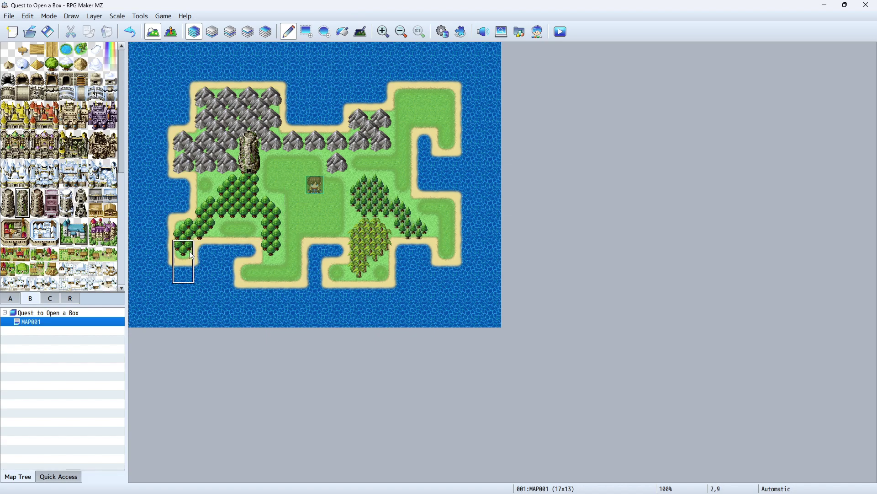
# Place the brown hillside town tile from tileset B one tile diagonally southeast of the player's start position, and save the project
pyautogui.scroll(-3, 124, 143)
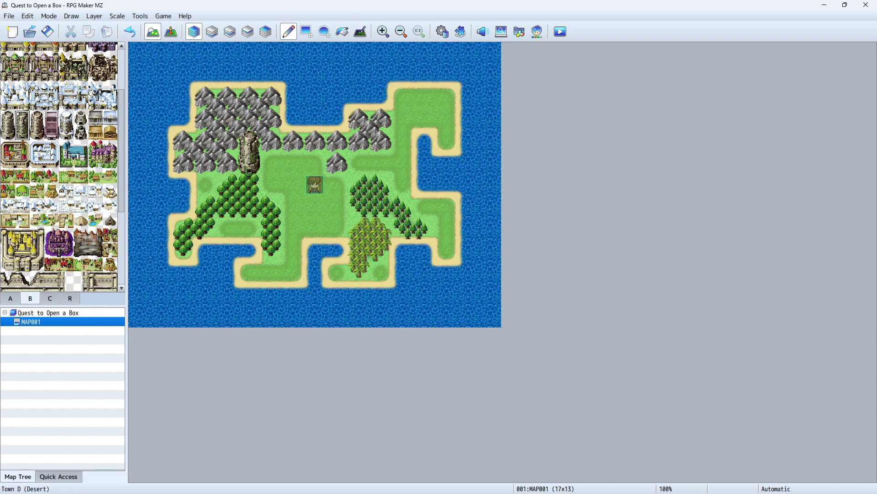
pyautogui.click(54, 193)
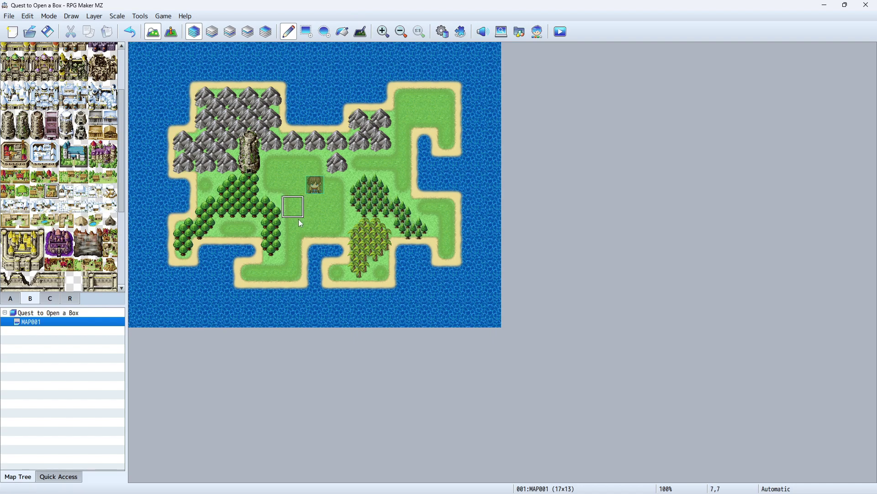
pyautogui.click(339, 237)
pyautogui.hotkey('ctrl', 'z')
pyautogui.click(338, 207)
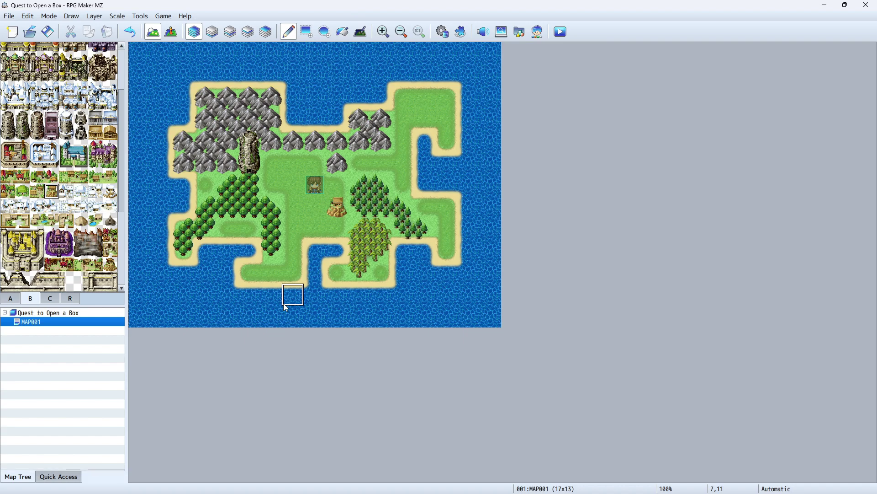
pyautogui.click(49, 32)
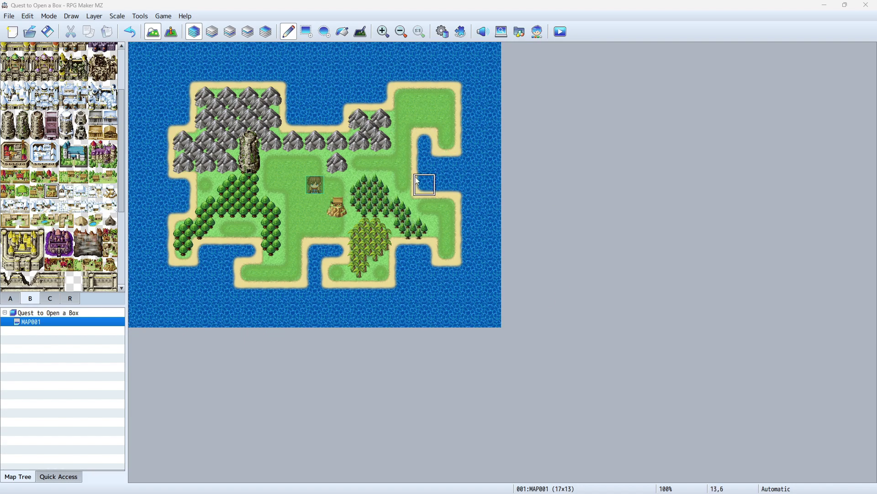
# Playtest the project and start a new game
pyautogui.click(560, 32)
pyautogui.moveTo(484, 96)
pyautogui.mouseDown()
pyautogui.moveTo(569, 99)
pyautogui.moveTo(478, 100)
pyautogui.moveTo(532, 123)
pyautogui.moveTo(496, 97)
pyautogui.mouseUp()
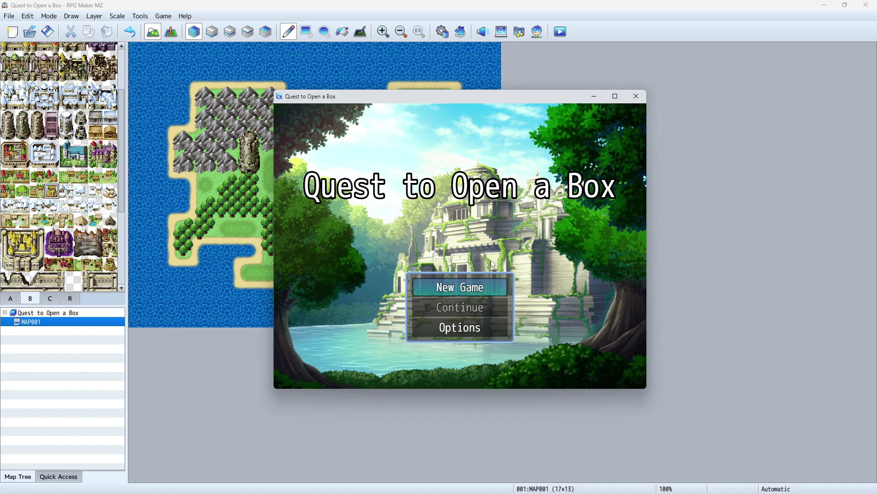
pyautogui.click(474, 288)
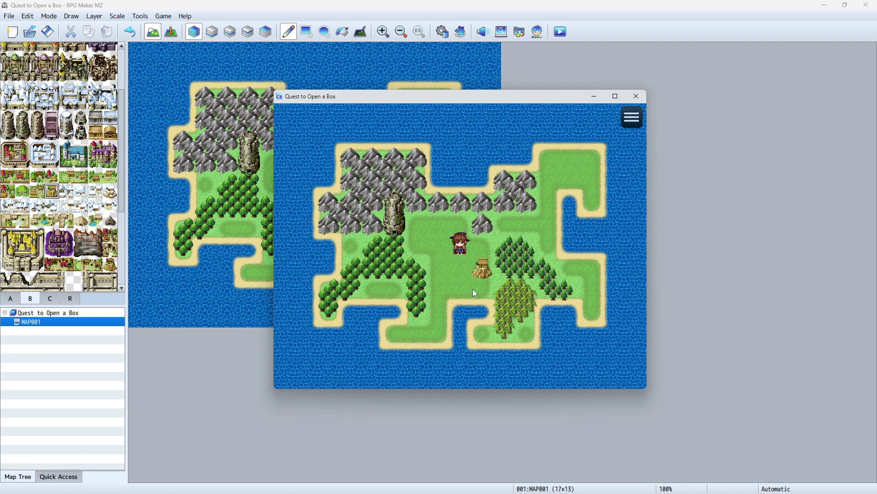
# Walk the party around the start position and across the town tile to the edge of the eastern conifer forest
pyautogui.press('Left')
pyautogui.press('Right')
pyautogui.press('Up')
pyautogui.click(475, 293)
pyautogui.press('Right')
pyautogui.press('Up')
pyautogui.press('Left')
pyautogui.press('Down')
pyautogui.press('Down')
pyautogui.press('Left')
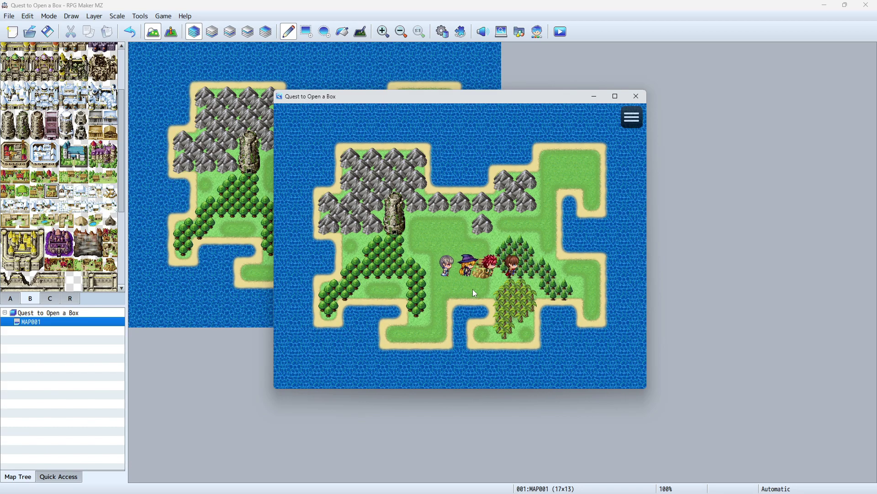
# Walk the party northwest onto the ruined tower's base to test whether it can be entered
pyautogui.press('Left')
pyautogui.press('Right')
pyautogui.press('Left')
pyautogui.press('Up')
pyautogui.press('Right')
pyautogui.press('Left')
pyautogui.press('Up')
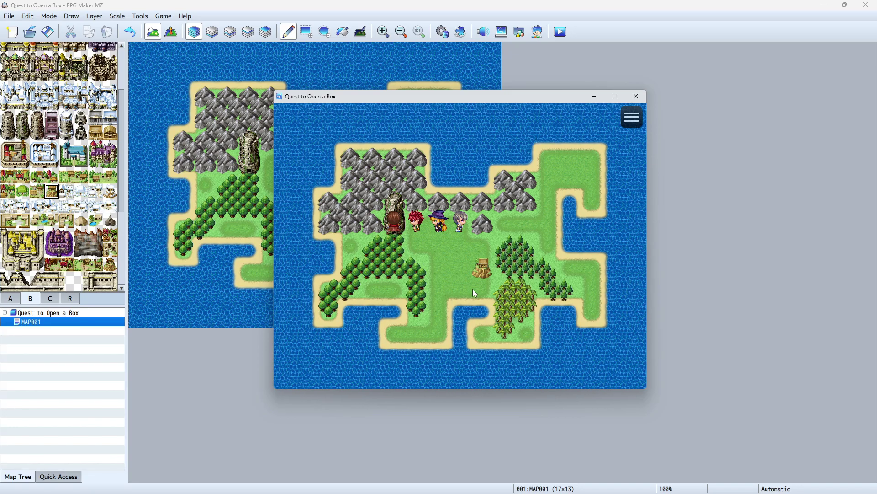
# Walk the party away from the tower, around the southwestern forest and back onto the tower's base
pyautogui.press('Right')
pyautogui.press('Right')
pyautogui.press('Right')
pyautogui.press('Down')
pyautogui.press('Down')
pyautogui.press('Down')
pyautogui.press('Left')
pyautogui.press('Left')
pyautogui.press('Left')
pyautogui.press('Left')
pyautogui.press('Up')
pyautogui.press('Right')
pyautogui.press('Right')
pyautogui.press('Up')
pyautogui.press('Up')
pyautogui.press('Left')
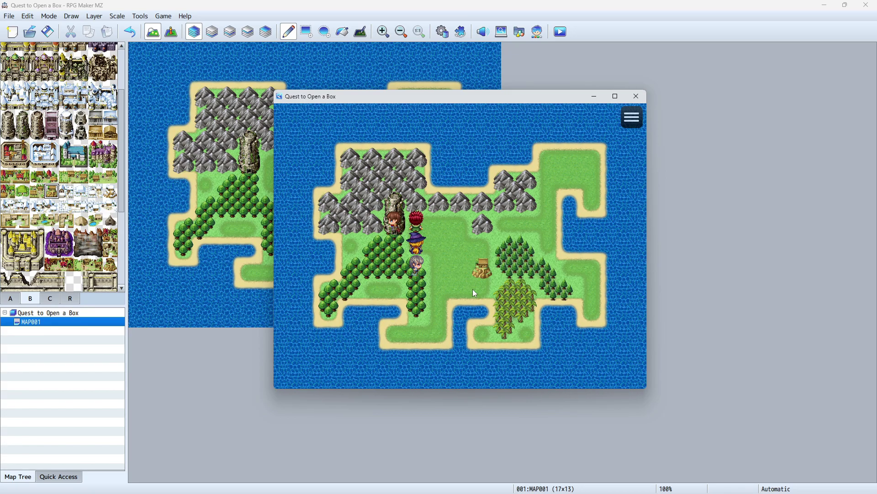
# Walk the party down to the southern peninsula, and end the playtest
pyautogui.press('Right')
pyautogui.press('Right')
pyautogui.press('Right')
pyautogui.press('Down')
pyautogui.press('Down')
pyautogui.press('Down')
pyautogui.press('Left')
pyautogui.press('Down')
pyautogui.press('Down')
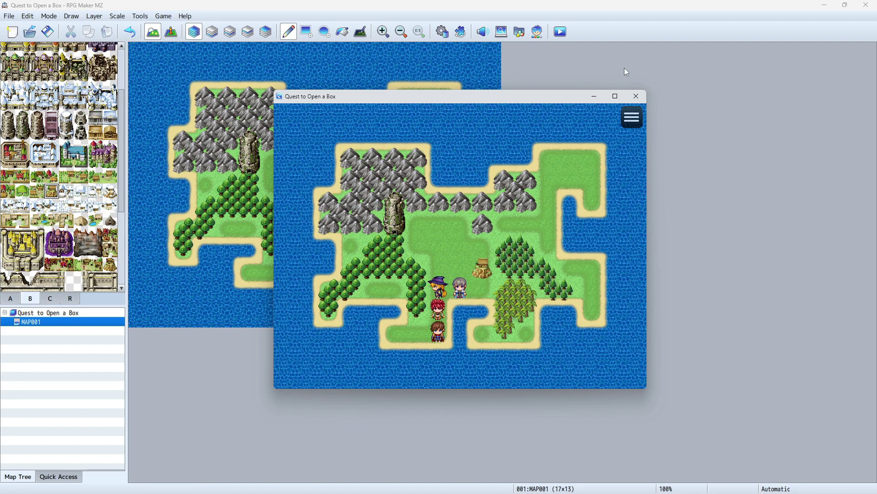
pyautogui.click(637, 96)
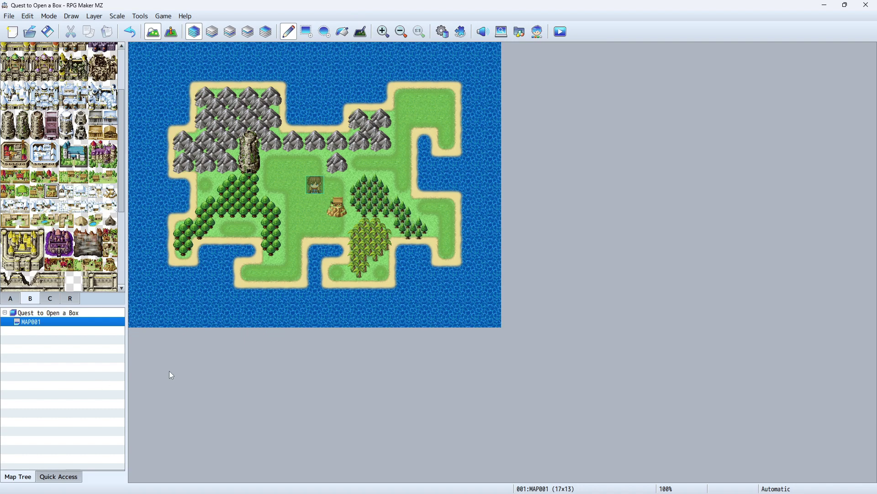
# Create a map under MAP001 with the name and display name "Inn", using tileset 0003 Inside
pyautogui.rightClick(40, 323)
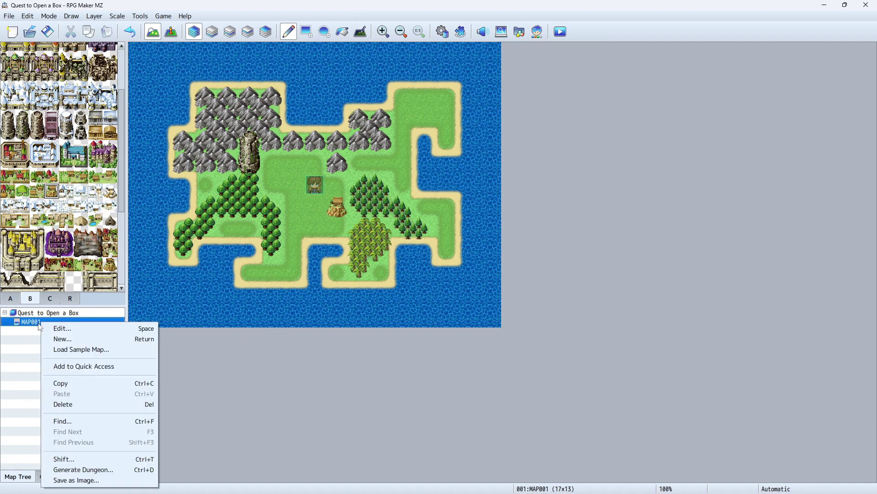
pyautogui.click(72, 343)
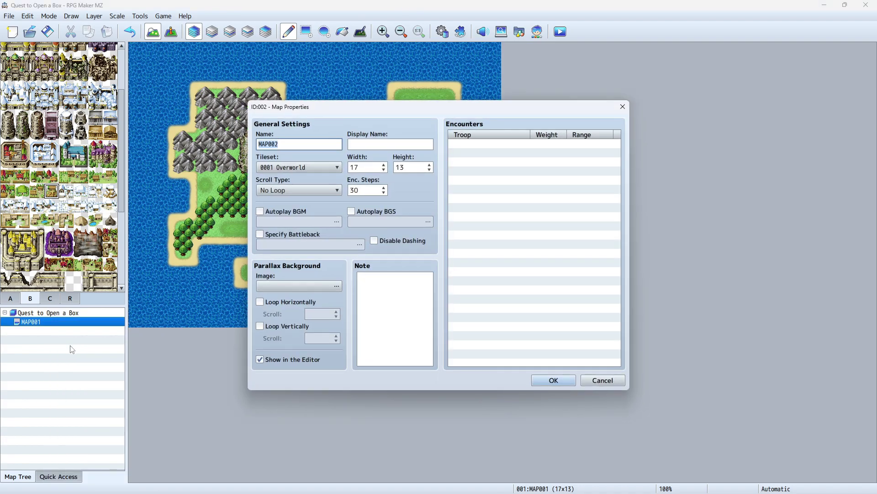
pyautogui.write('Inn')
pyautogui.click(371, 145)
pyautogui.write('Inn')
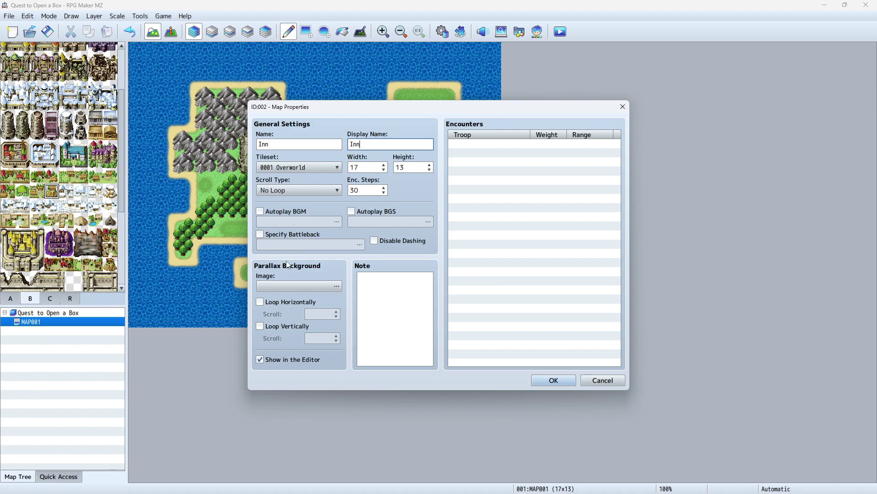
pyautogui.click(286, 168)
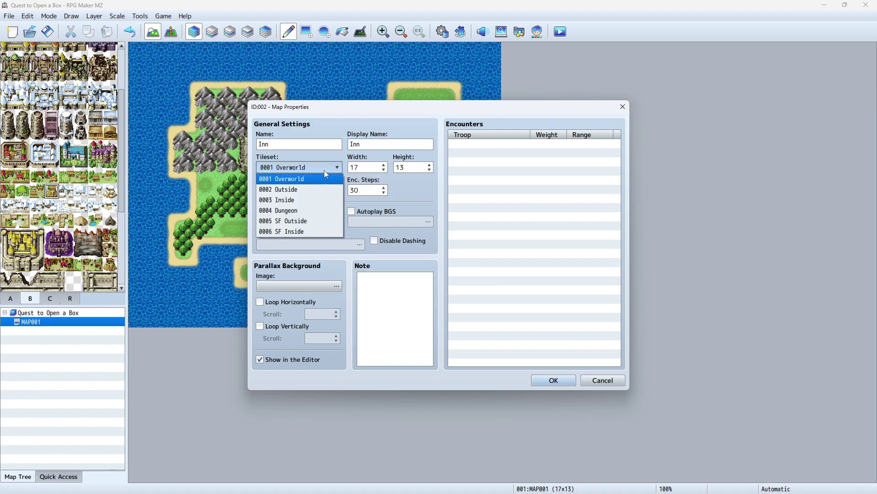
pyautogui.click(304, 202)
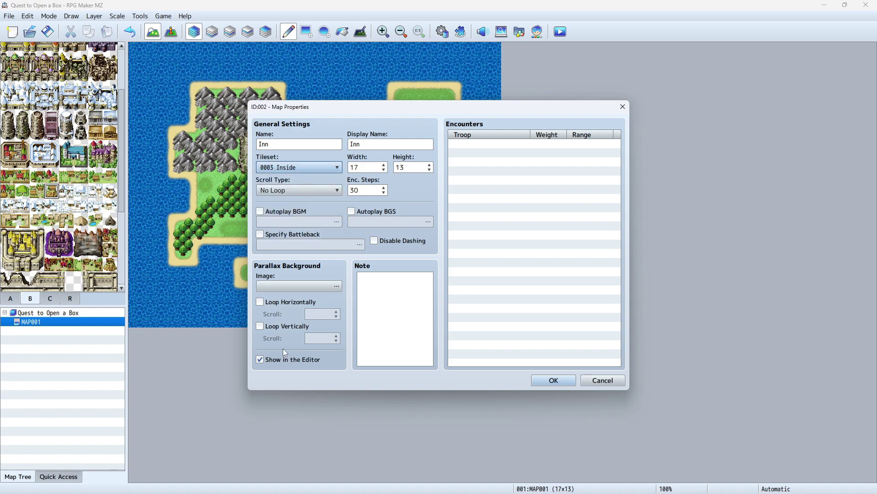
pyautogui.click(554, 380)
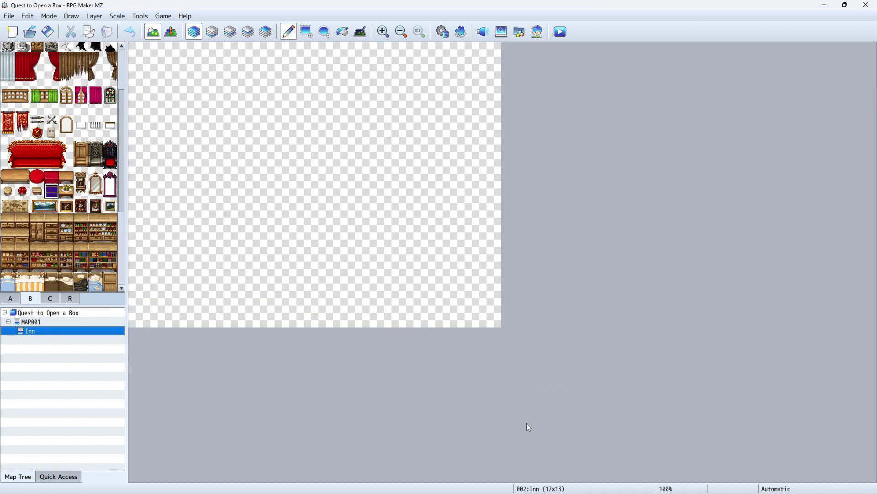
# Collapse and expand MAP001 in the map tree, and open the Inn map again
pyautogui.click(9, 322)
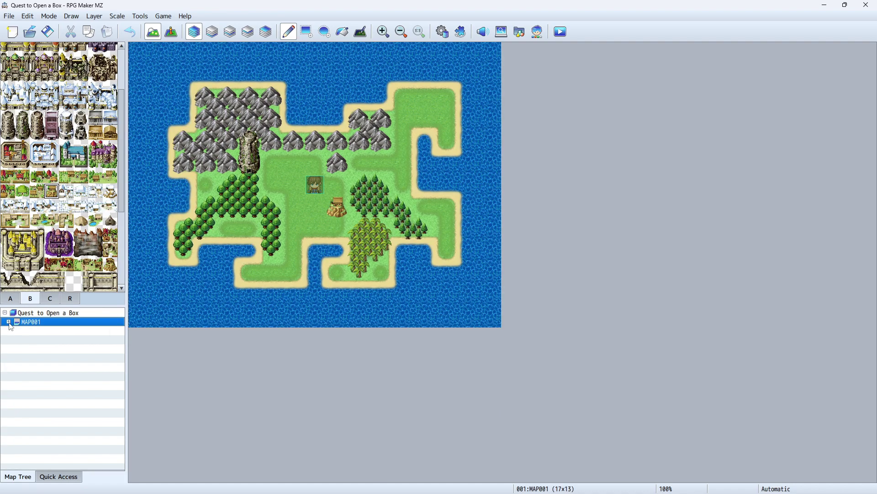
pyautogui.click(9, 322)
pyautogui.click(34, 333)
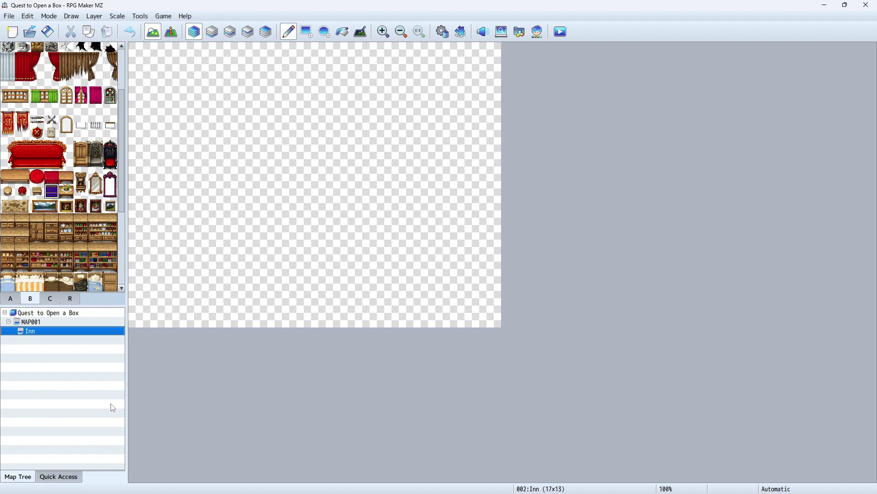
# Create a map under Inn with the name and display name "Tower", using tileset 0004 Dungeon
pyautogui.rightClick(40, 332)
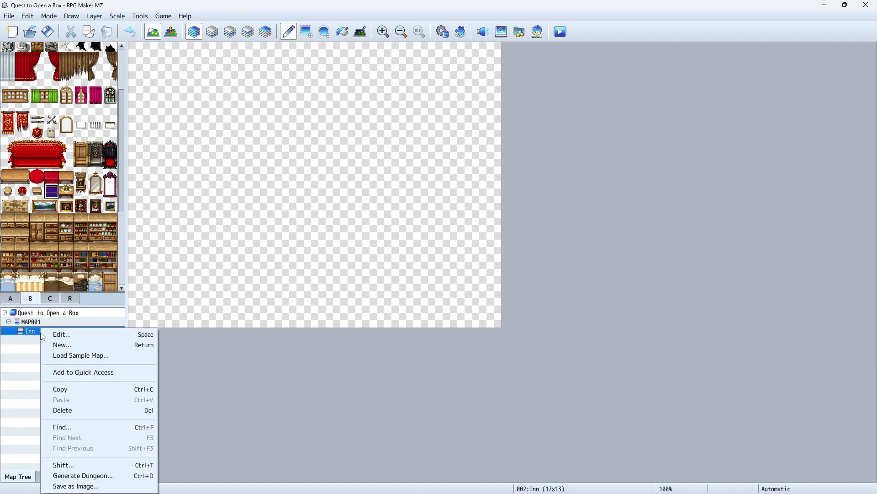
pyautogui.click(83, 351)
pyautogui.write('Tower')
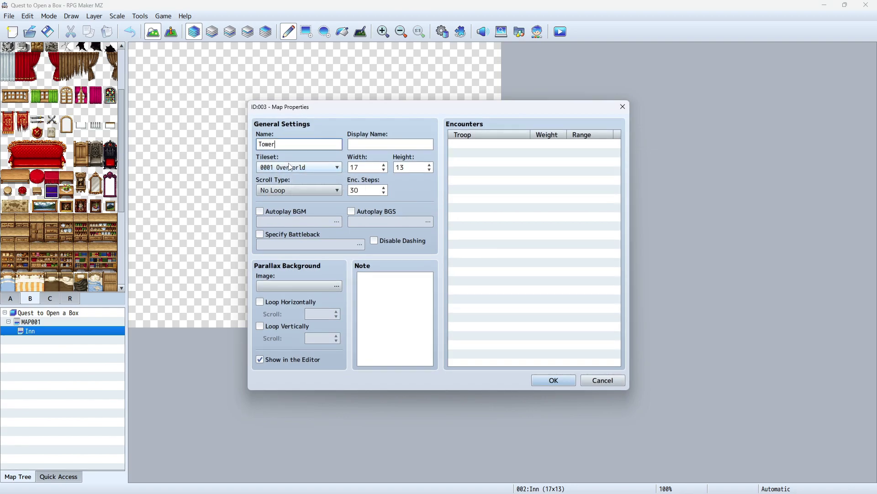
pyautogui.click(391, 144)
pyautogui.write('T')
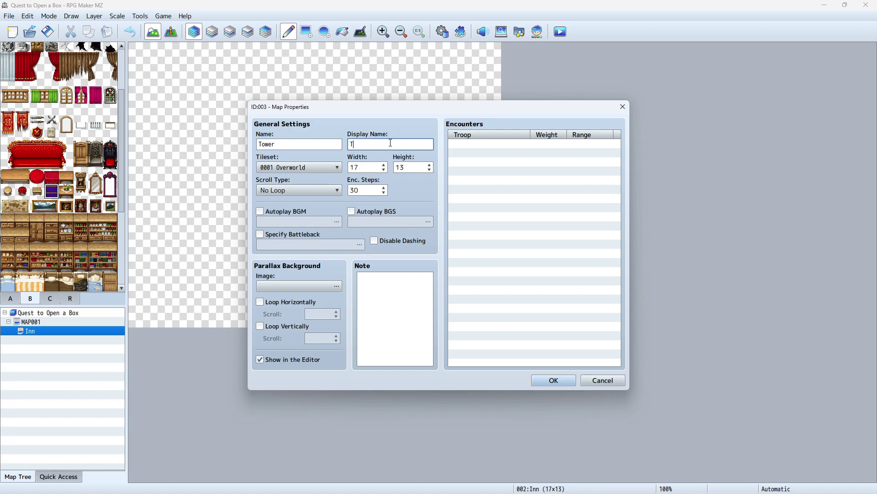
pyautogui.write('ower')
pyautogui.click(298, 167)
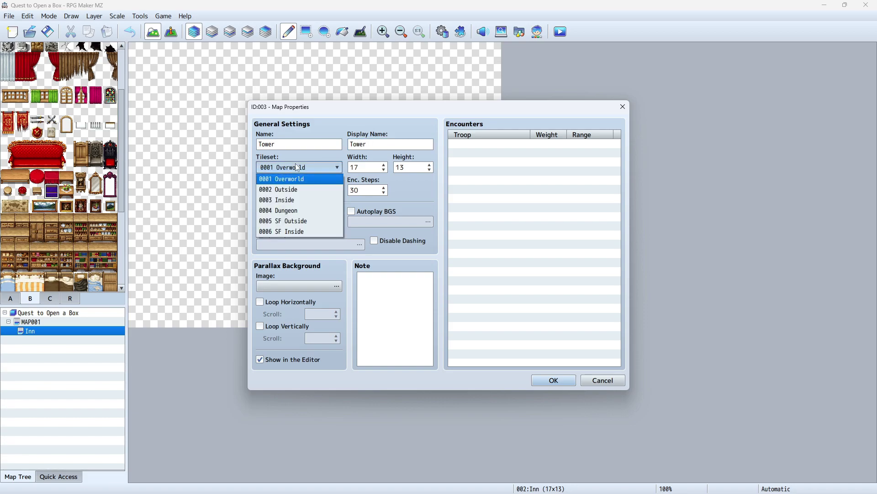
pyautogui.click(314, 213)
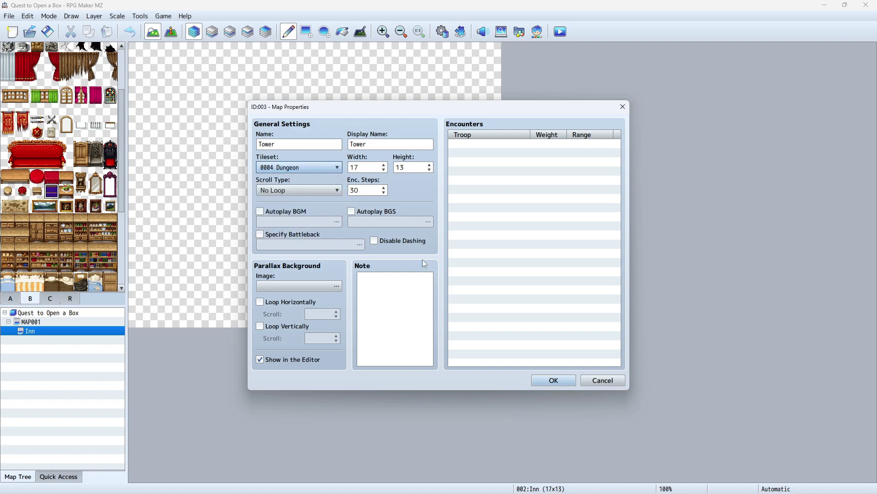
pyautogui.click(566, 380)
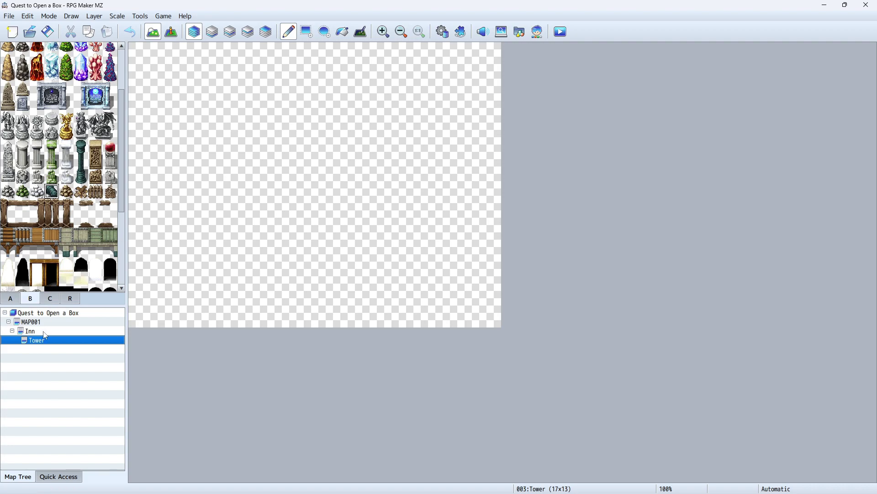
# View MAP001, Inn and Tower in turn to check the map hierarchy
pyautogui.click(38, 315)
pyautogui.click(38, 320)
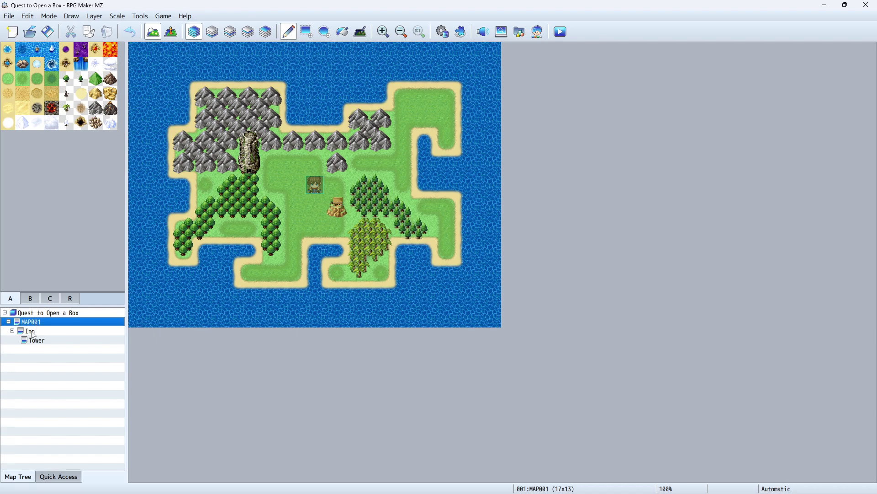
pyautogui.click(32, 334)
pyautogui.click(39, 342)
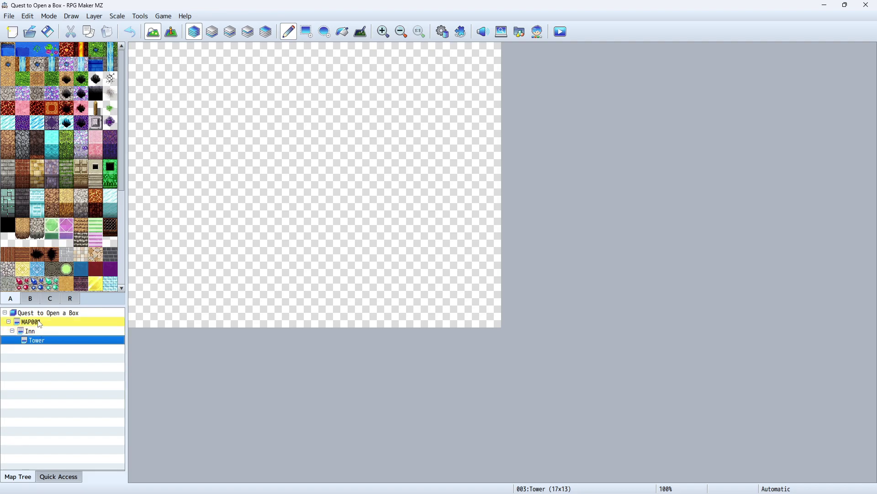
# Move the Tower map out of Inn so it sits directly under MAP001
pyautogui.moveTo(40, 324); pyautogui.dragTo(40, 324)
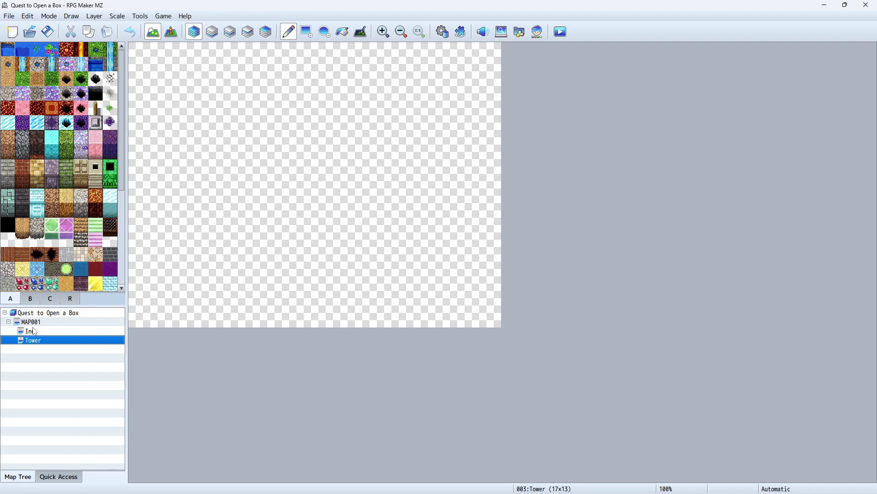
pyautogui.moveTo(41, 343); pyautogui.dragTo(45, 318)
pyautogui.moveTo(35, 342); pyautogui.dragTo(33, 323)
# Switch between the Inn and Tower maps to compare their tilesets
pyautogui.click(37, 332)
pyautogui.click(47, 342)
pyautogui.click(40, 333)
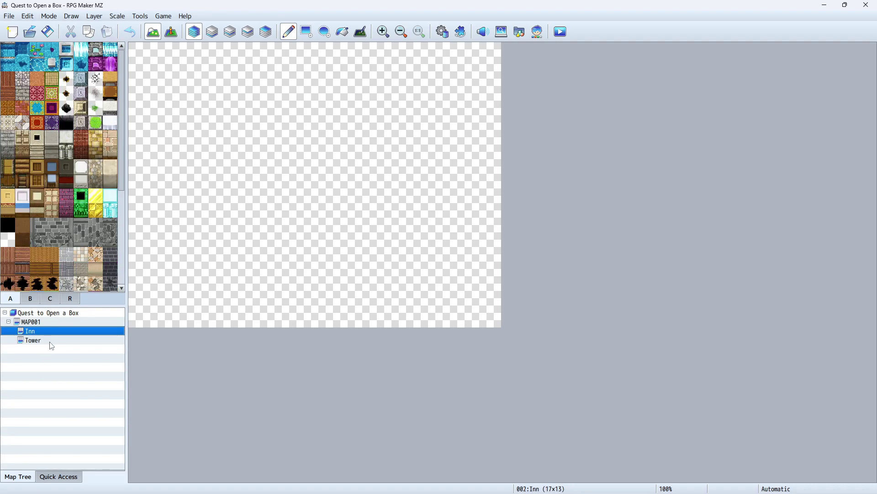
pyautogui.click(52, 343)
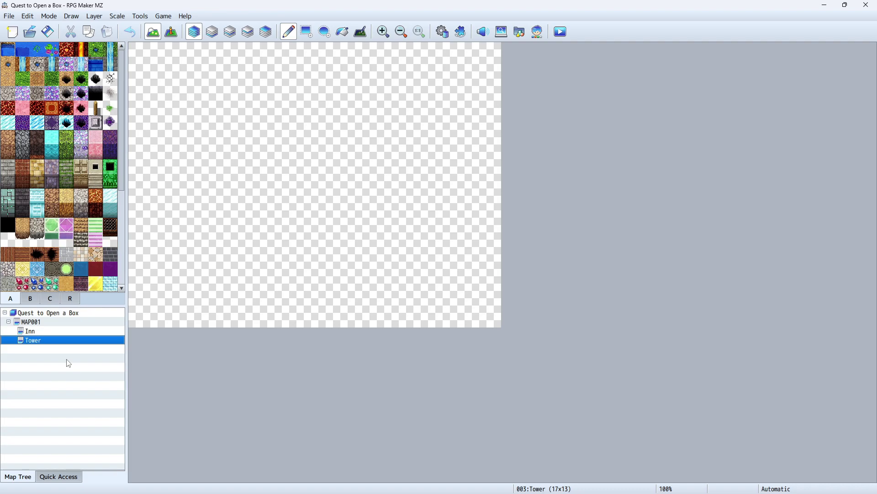
# Fill a rectangle of about 15 by 10 tiles on the Inn map with Ground A (Wood Floor Stripe)
pyautogui.click(64, 334)
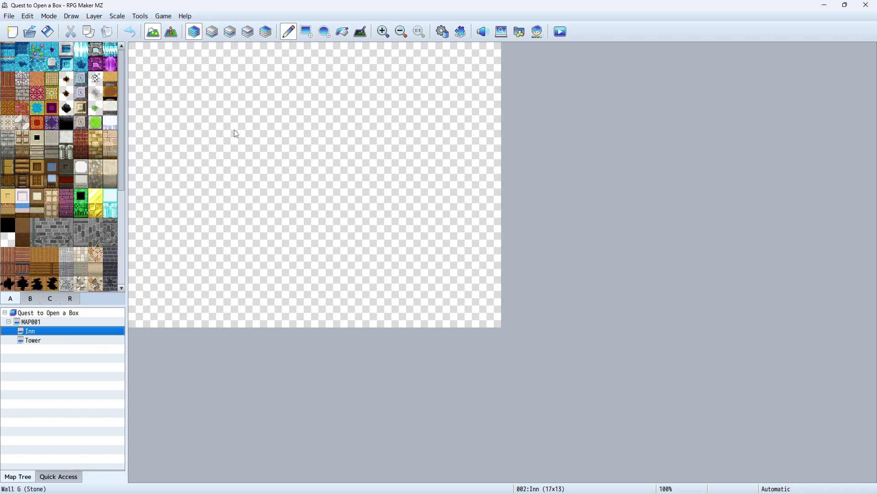
pyautogui.click(307, 33)
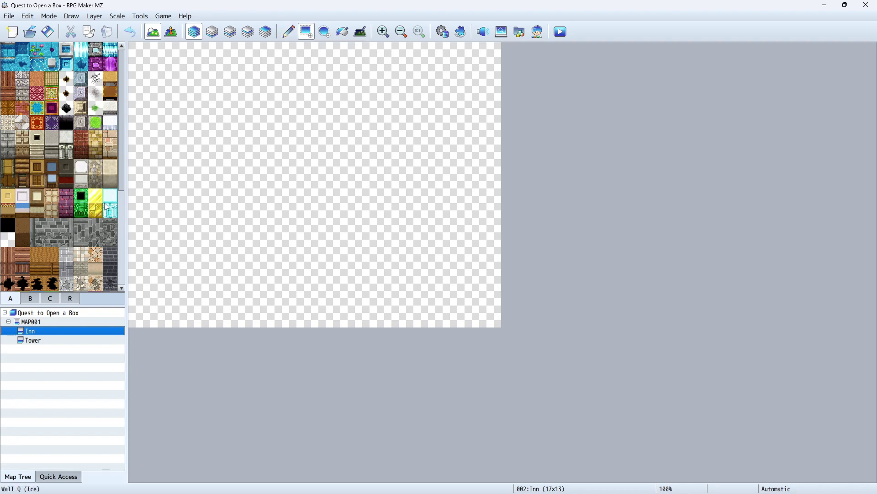
pyautogui.click(9, 81)
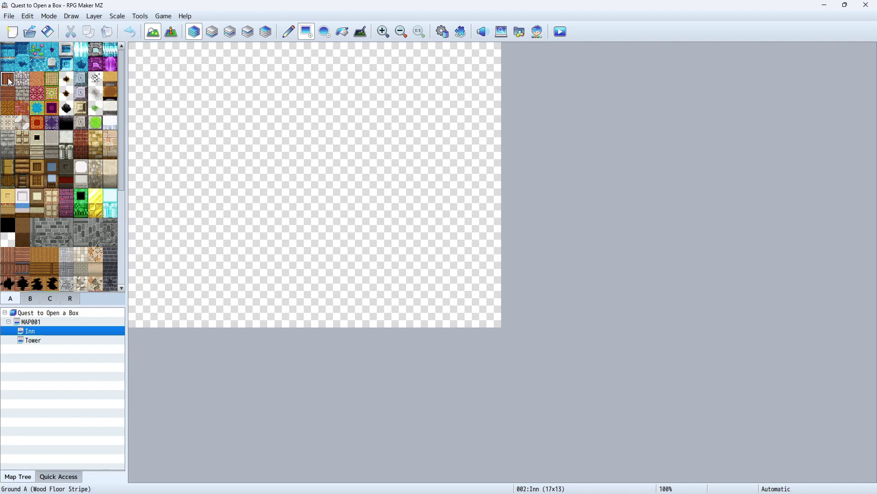
pyautogui.moveTo(161, 74); pyautogui.dragTo(463, 283)
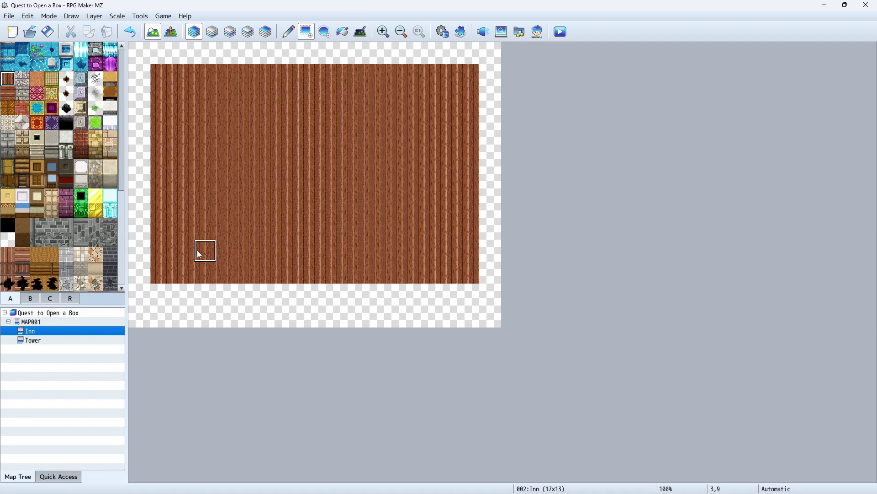
# Frame the wood floor with the log wall-top tile and add a second row of it along the map's upper edge
pyautogui.scroll(-3, 122, 138)
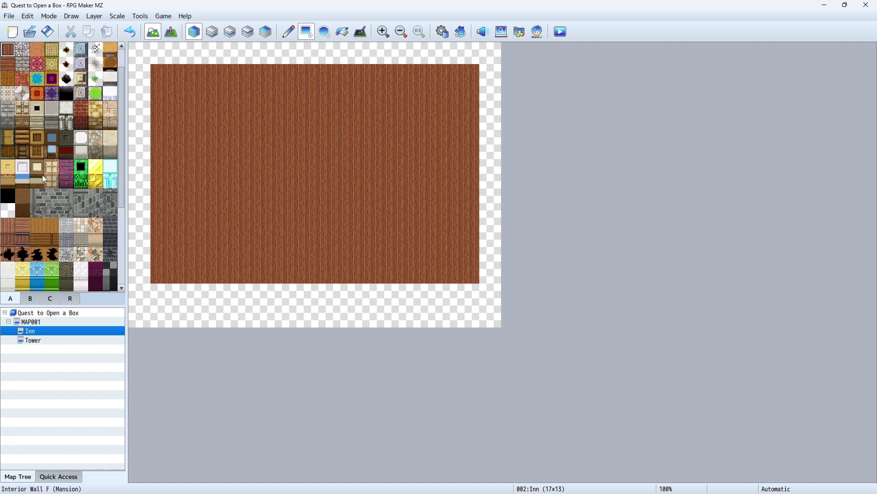
pyautogui.click(23, 155)
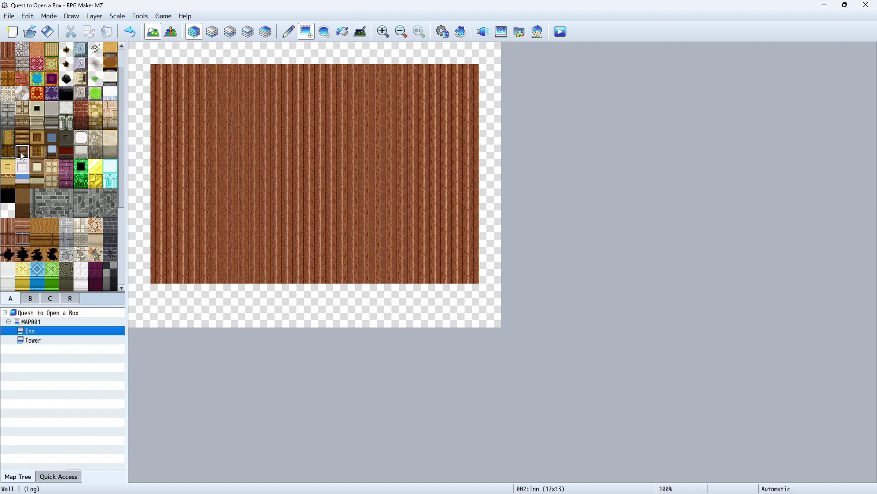
pyautogui.click(24, 141)
pyautogui.click(160, 76)
pyautogui.moveTo(165, 107); pyautogui.dragTo(172, 253)
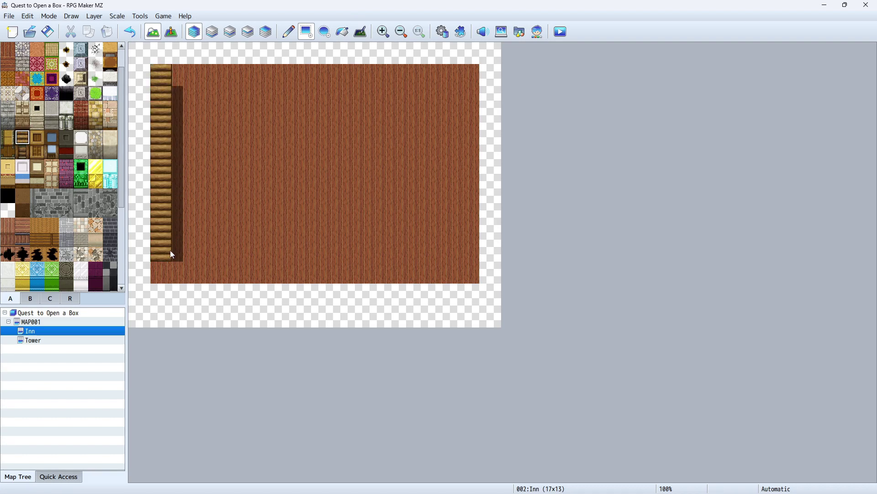
pyautogui.moveTo(182, 73)
pyautogui.mouseDown()
pyautogui.moveTo(470, 84)
pyautogui.moveTo(470, 267)
pyautogui.moveTo(184, 283)
pyautogui.mouseUp()
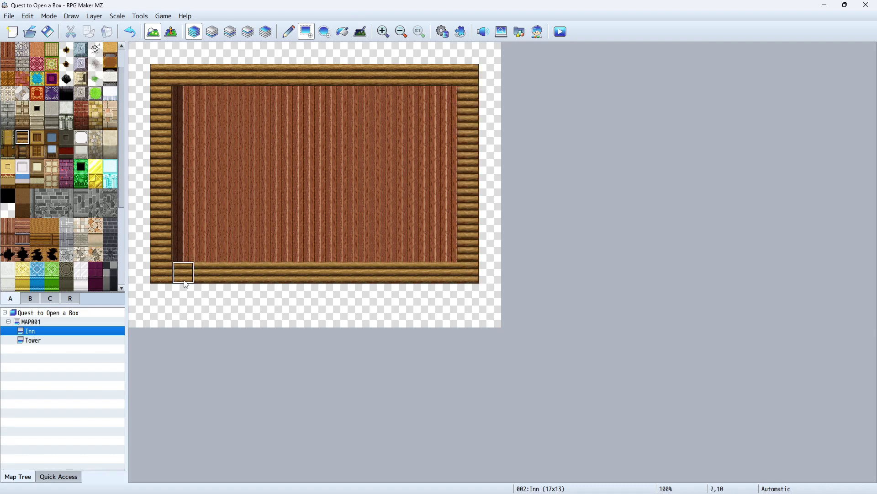
pyautogui.moveTo(161, 53); pyautogui.dragTo(466, 52)
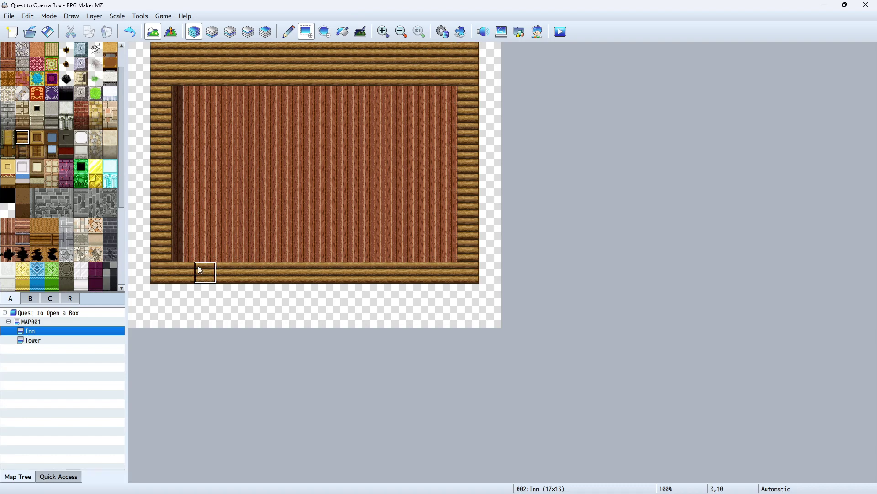
# Add a two-tile-high band of log wall face inside the room's upper wall and another beneath its lower wall
pyautogui.click(23, 153)
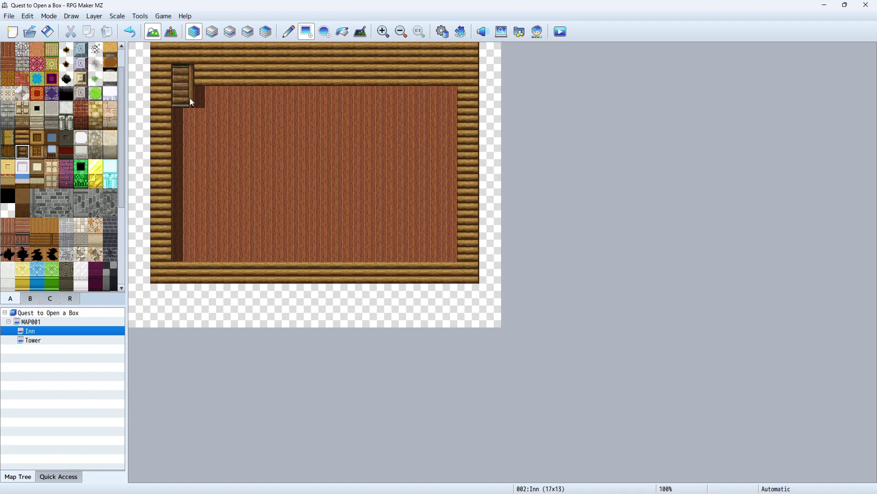
pyautogui.moveTo(180, 82); pyautogui.dragTo(190, 88, button='right')
pyautogui.moveTo(201, 91); pyautogui.dragTo(271, 90)
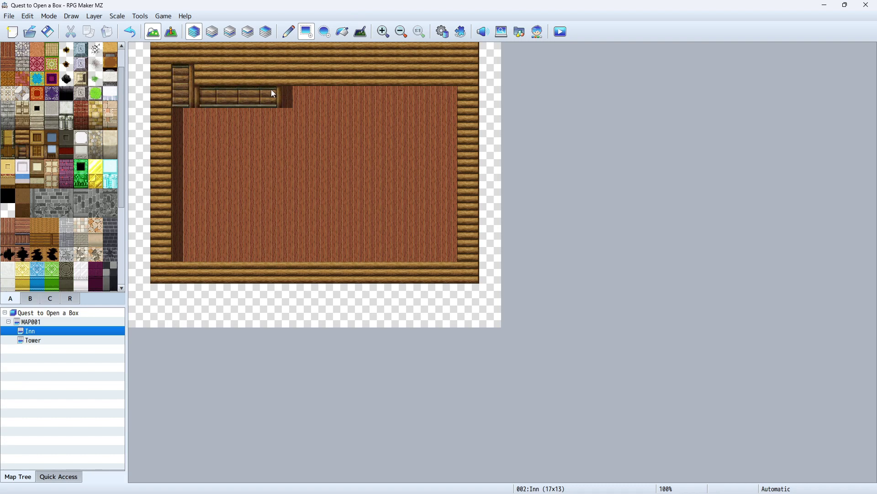
pyautogui.hotkey('ctrl', 'z')
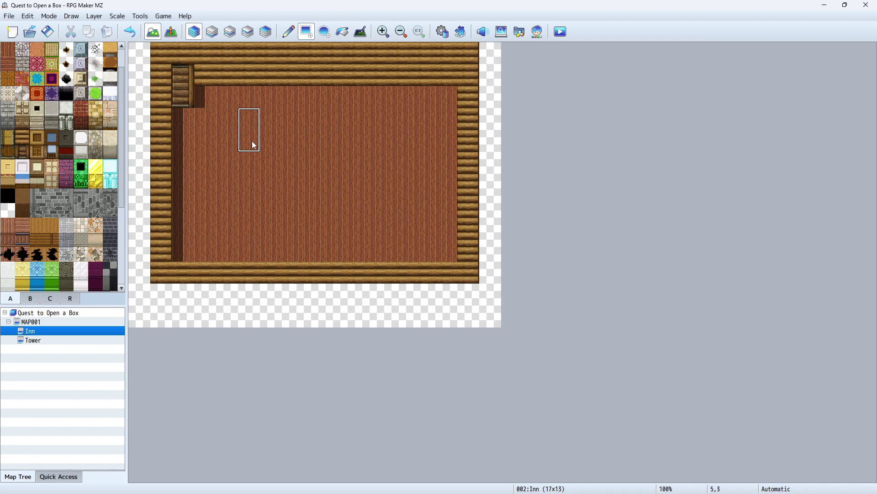
pyautogui.click(22, 157)
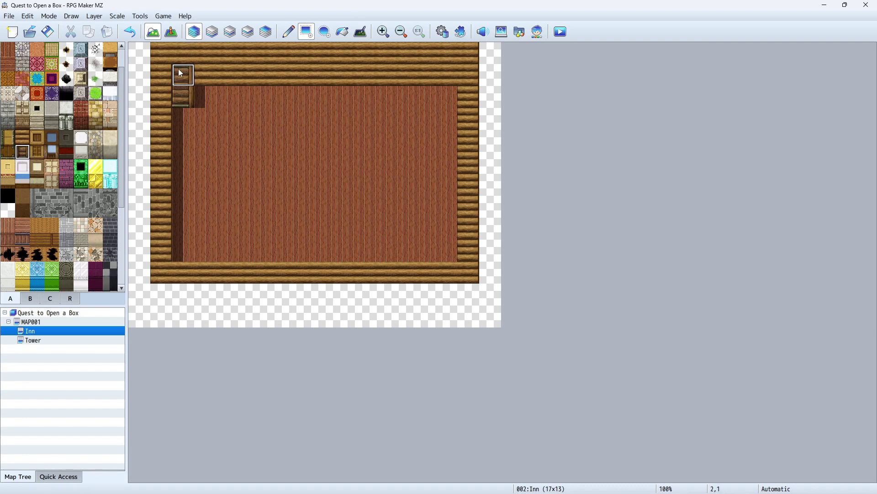
pyautogui.moveTo(181, 73)
pyautogui.mouseDown()
pyautogui.moveTo(241, 92)
pyautogui.moveTo(445, 94)
pyautogui.mouseUp()
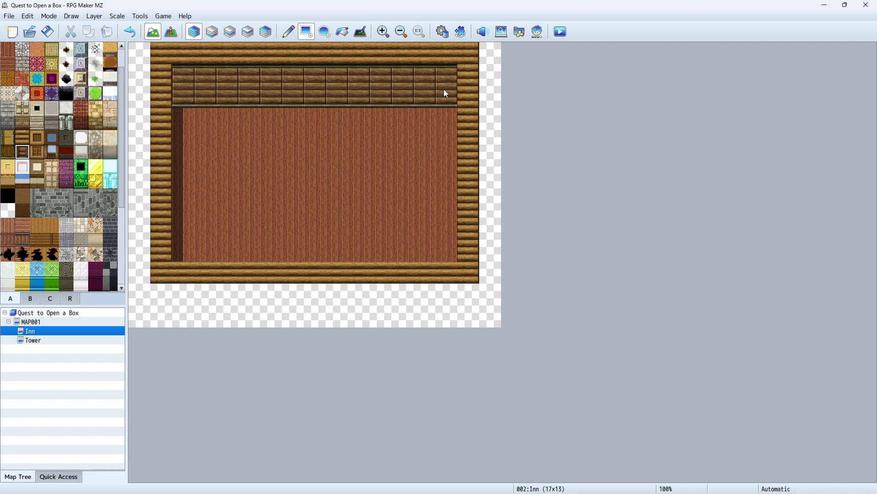
pyautogui.moveTo(183, 295)
pyautogui.mouseDown()
pyautogui.moveTo(165, 297)
pyautogui.moveTo(182, 317)
pyautogui.moveTo(465, 310)
pyautogui.mouseUp()
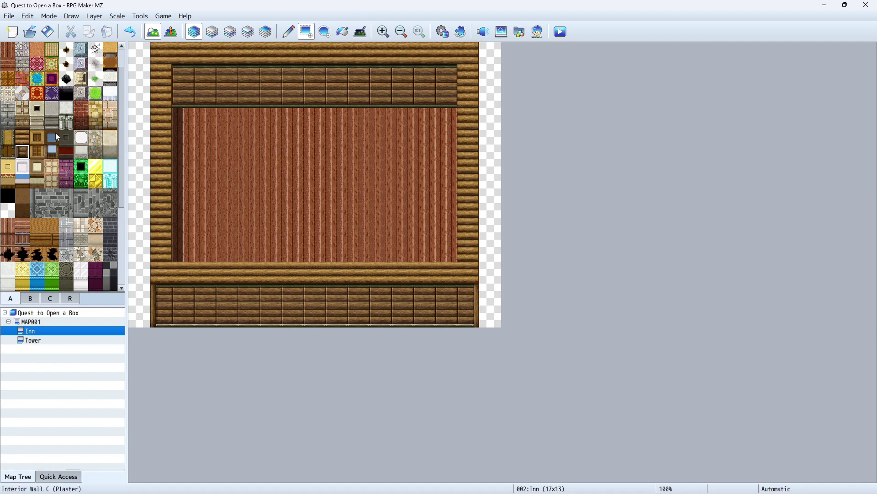
# Clear all the drawn walls and floor from the Inn map with the blank tile
pyautogui.scroll(1, 123, 81)
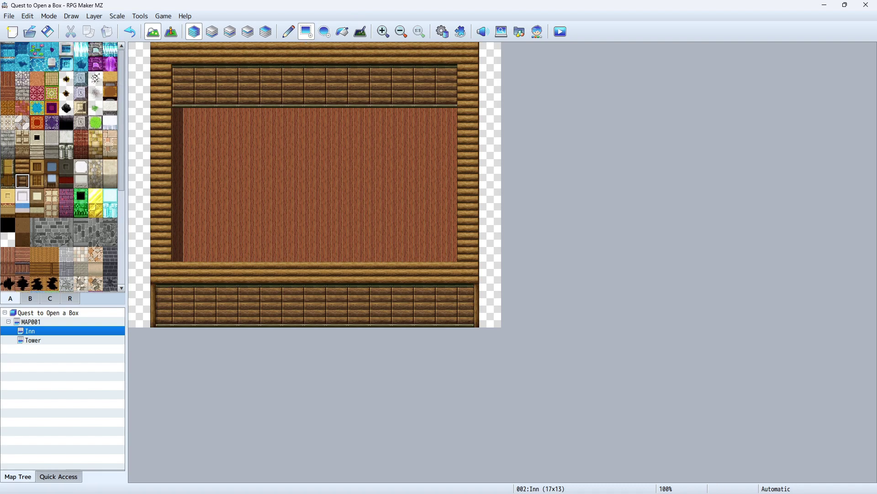
pyautogui.click(9, 240)
pyautogui.moveTo(151, 57); pyautogui.dragTo(469, 332)
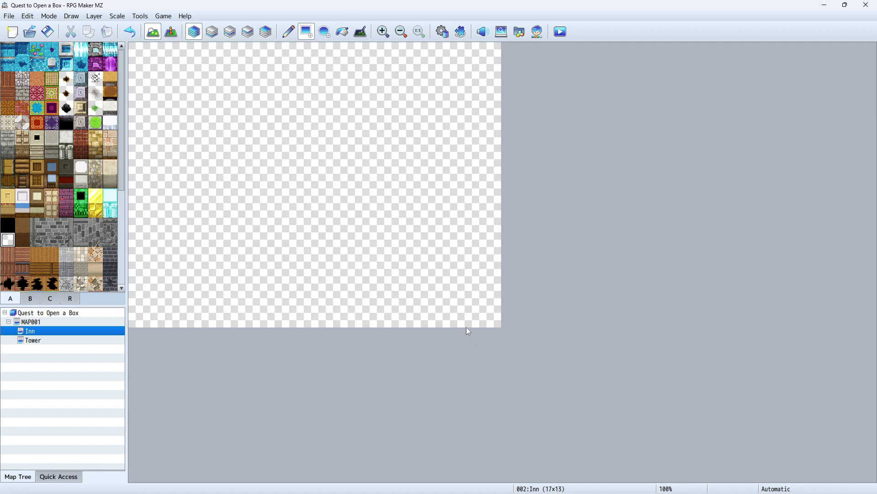
# Fill about 15 by 10 tiles with the striped wood floor, starting at the map's second row, and choose the log wall-top tile
pyautogui.click(7, 81)
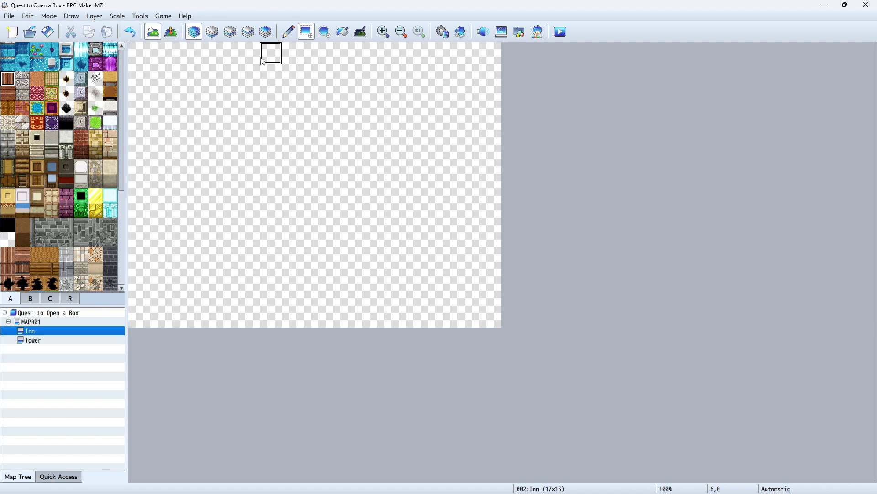
pyautogui.moveTo(156, 85); pyautogui.dragTo(467, 282)
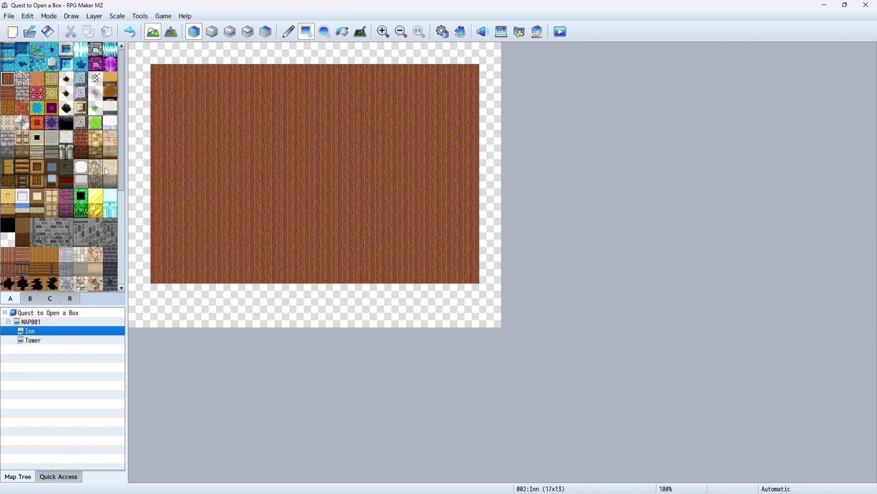
pyautogui.click(25, 170)
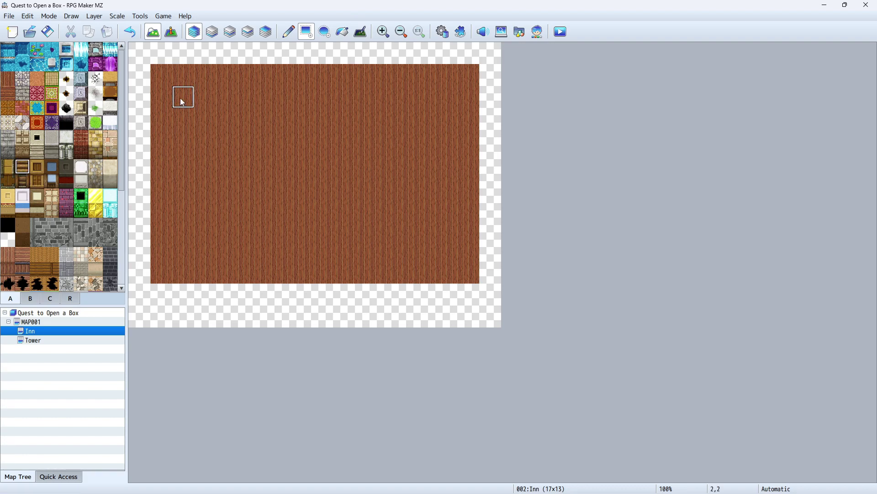
pyautogui.moveTo(134, 60); pyautogui.dragTo(492, 53)
pyautogui.moveTo(137, 73)
pyautogui.mouseDown()
pyautogui.moveTo(159, 169)
pyautogui.moveTo(138, 274)
pyautogui.mouseUp()
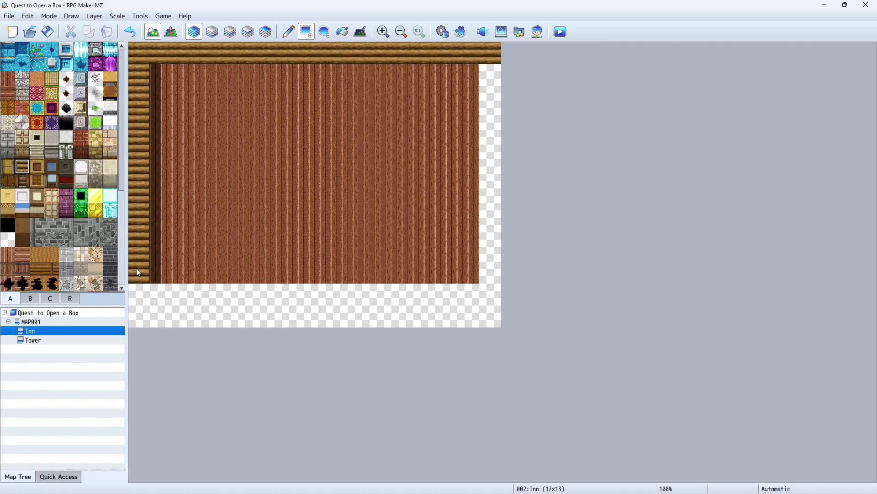
pyautogui.hotkey('ctrl', 'z')
pyautogui.hotkey('ctrl', 'z')
# Frame the room with one-tile-thick log wall top: the row above the floor, the floor's outer side columns and its bottom row
pyautogui.moveTo(157, 53); pyautogui.dragTo(470, 52)
pyautogui.moveTo(161, 80); pyautogui.dragTo(158, 234)
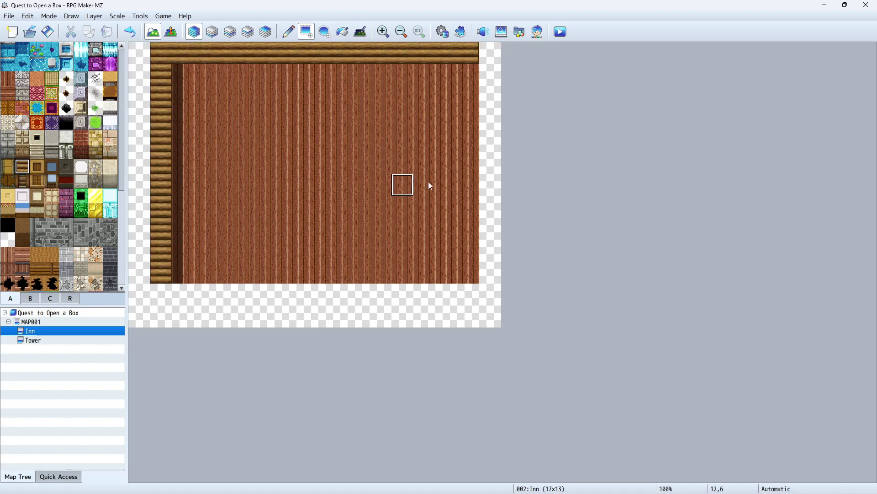
pyautogui.moveTo(468, 73); pyautogui.dragTo(460, 237)
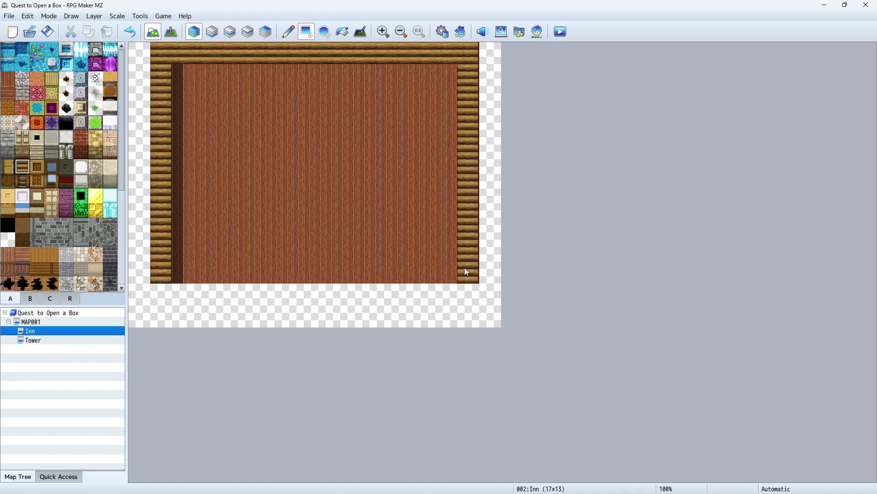
pyautogui.moveTo(182, 271); pyautogui.dragTo(429, 276)
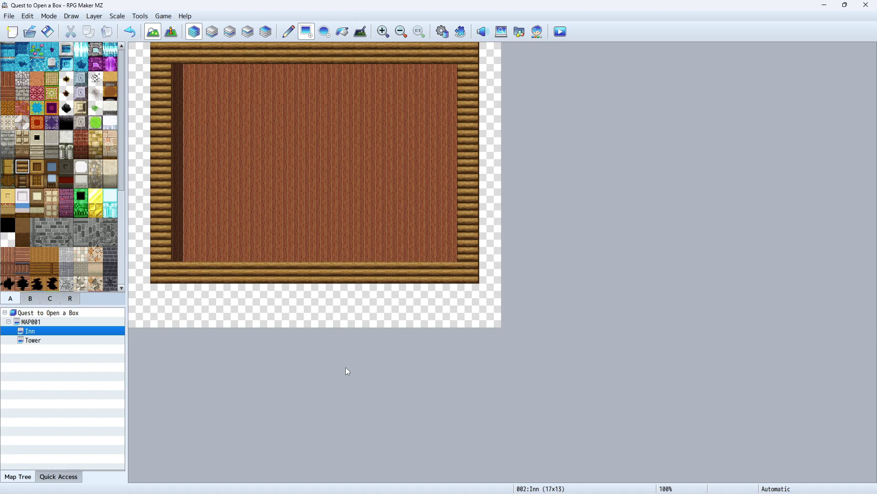
# Add two-tile-high log wall faces inside the upper wall and beneath the lower wall, with a one-tile floor doorway through the lower wall's middle
pyautogui.click(24, 185)
pyautogui.moveTo(180, 72)
pyautogui.mouseDown()
pyautogui.moveTo(182, 89)
pyautogui.moveTo(366, 103)
pyautogui.moveTo(440, 97)
pyautogui.mouseUp()
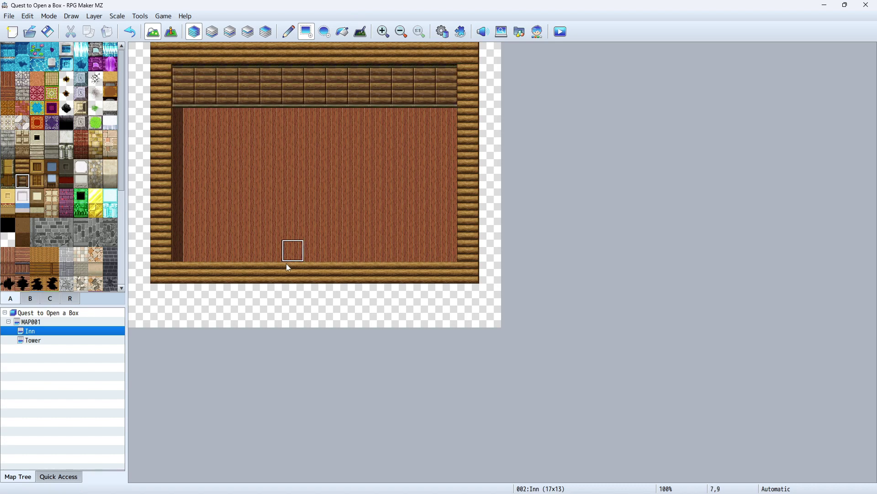
pyautogui.click(170, 300)
pyautogui.moveTo(173, 302)
pyautogui.mouseDown()
pyautogui.moveTo(333, 316)
pyautogui.moveTo(466, 314)
pyautogui.mouseUp()
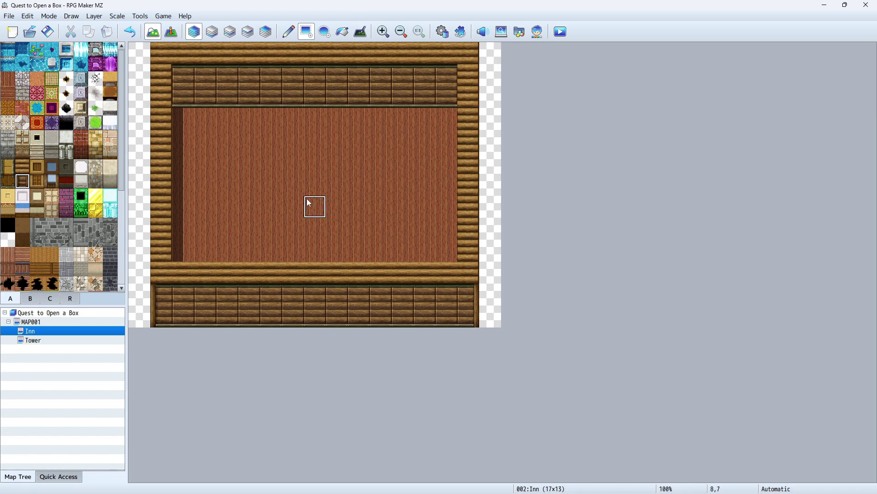
pyautogui.moveTo(317, 275); pyautogui.dragTo(316, 317)
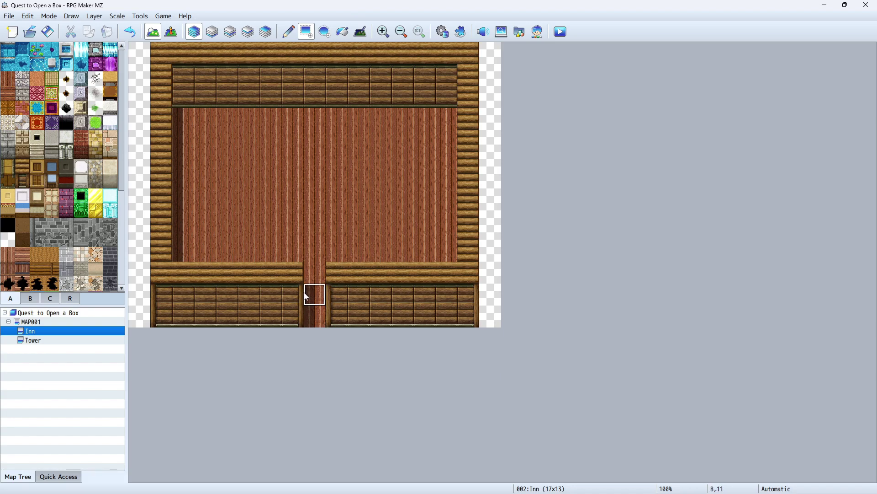
pyautogui.click(316, 317)
# Draw a four-tile vertical and a five-tile horizontal partition in cream wall top, plus an L-shaped Table A (Wood) counter in the upper-right corner
pyautogui.moveTo(276, 85); pyautogui.dragTo(273, 140)
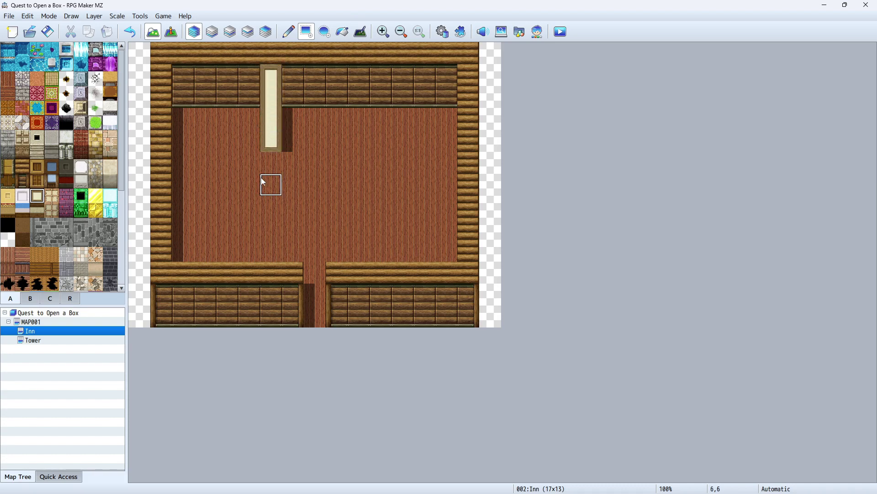
pyautogui.moveTo(271, 184); pyautogui.dragTo(182, 184)
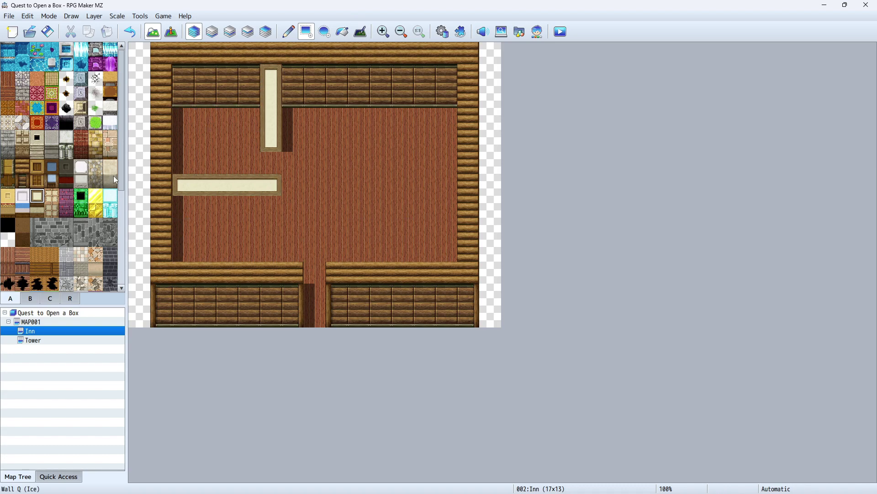
pyautogui.click(113, 83)
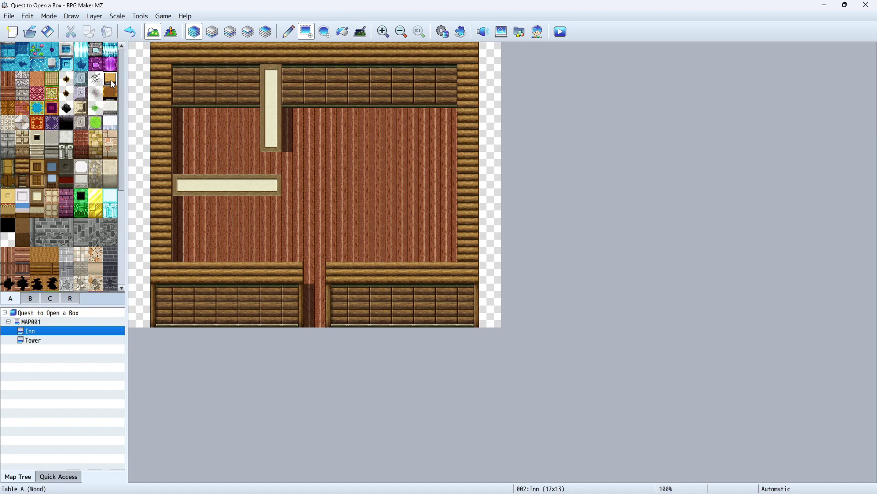
pyautogui.moveTo(381, 118)
pyautogui.mouseDown()
pyautogui.moveTo(390, 176)
pyautogui.moveTo(431, 176)
pyautogui.moveTo(386, 176)
pyautogui.moveTo(452, 172)
pyautogui.mouseUp()
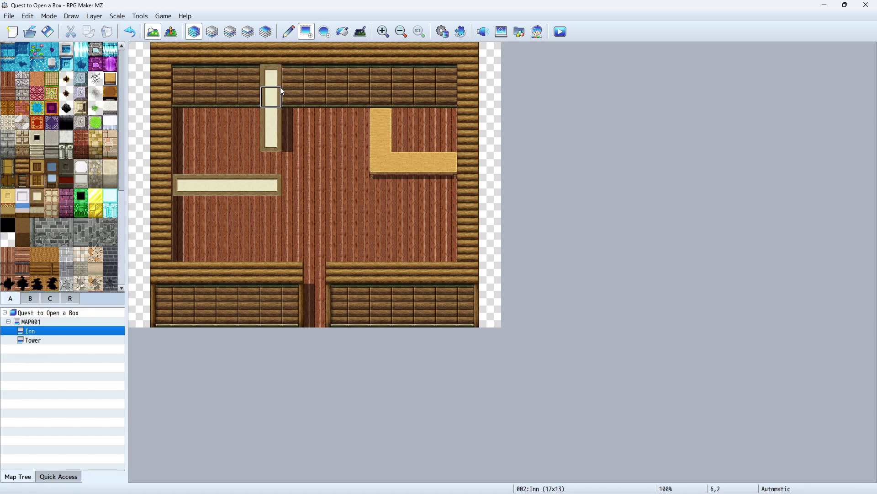
# Add the matching wall face below the horizontal partition and on the lowest tile of the vertical partition
pyautogui.click(39, 211)
pyautogui.moveTo(178, 203); pyautogui.dragTo(274, 203)
pyautogui.click(271, 141)
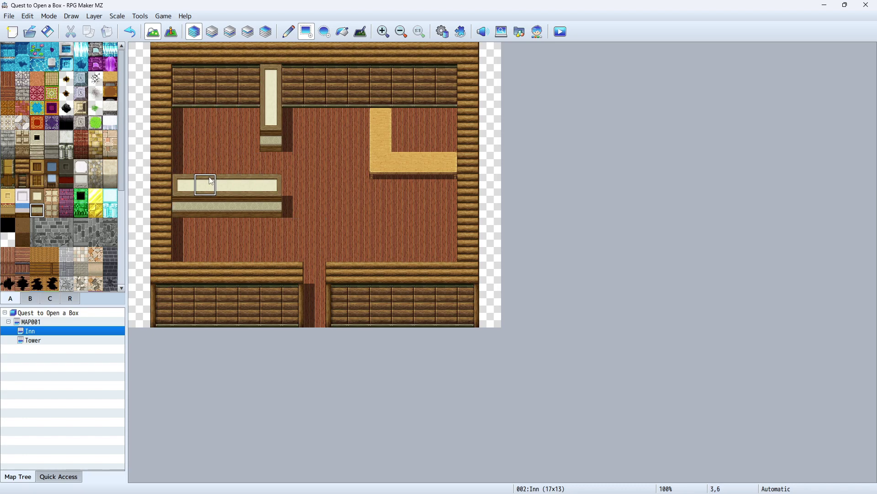
# Choose the two-tile blue bed from tileset B and place its head in the upper-left room
pyautogui.click(31, 299)
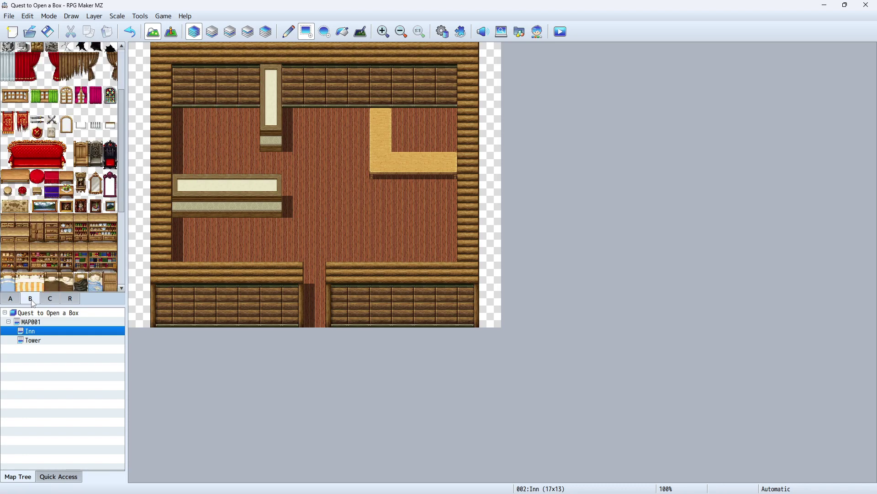
pyautogui.scroll(4, 118, 158)
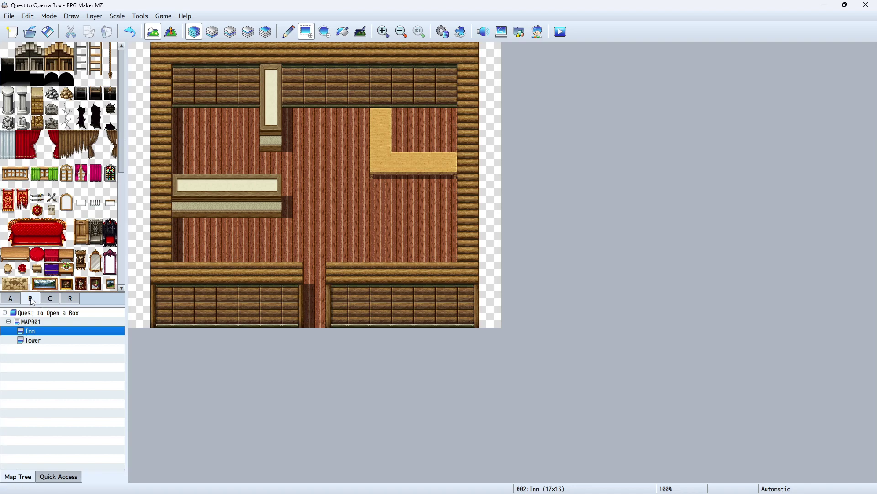
pyautogui.click(50, 299)
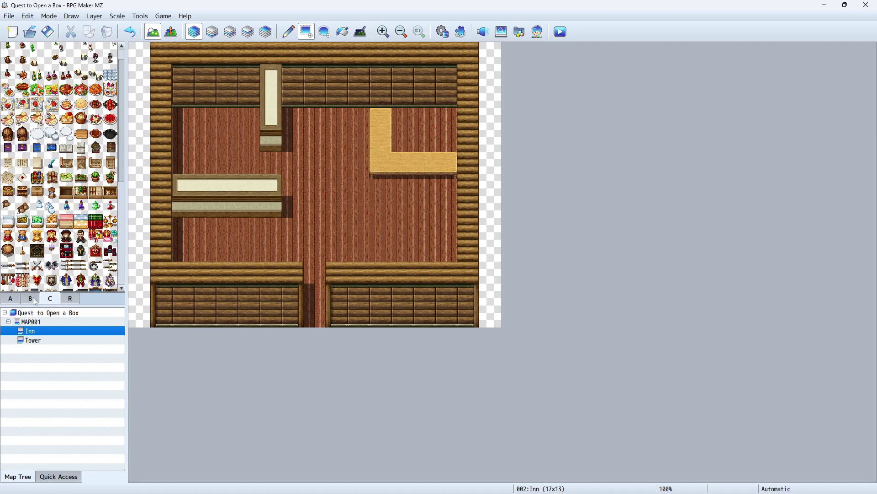
pyautogui.click(31, 299)
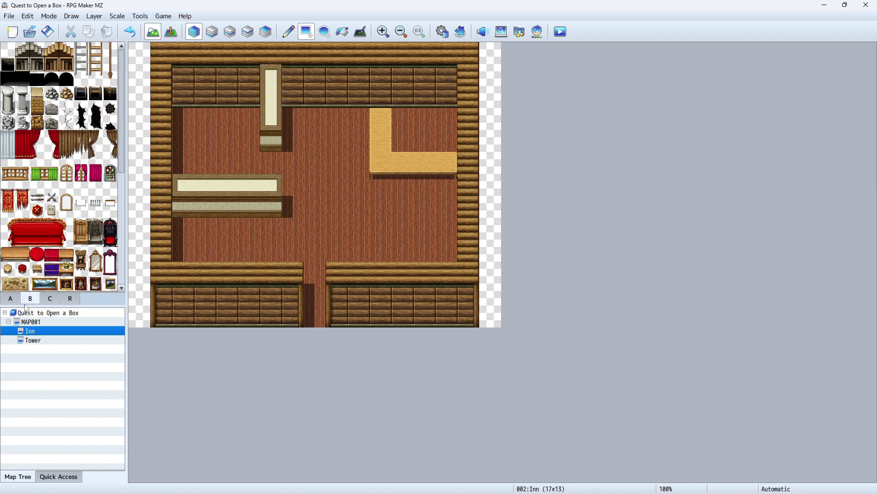
pyautogui.moveTo(122, 79); pyautogui.dragTo(122, 184)
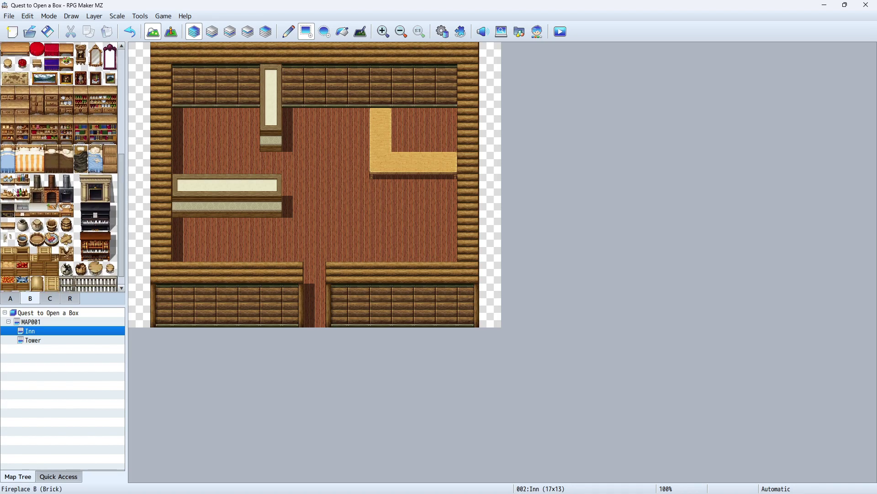
pyautogui.click(10, 153)
pyautogui.click(10, 165)
pyautogui.moveTo(5, 152); pyautogui.dragTo(3, 166)
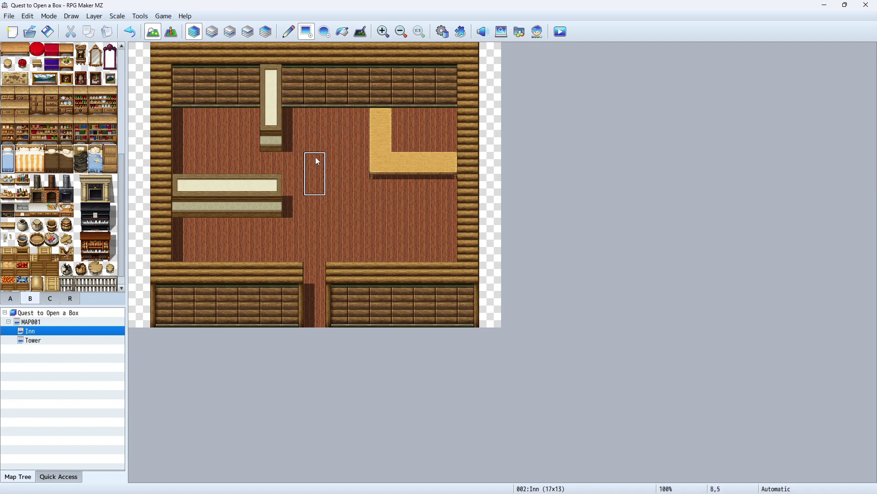
pyautogui.click(215, 137)
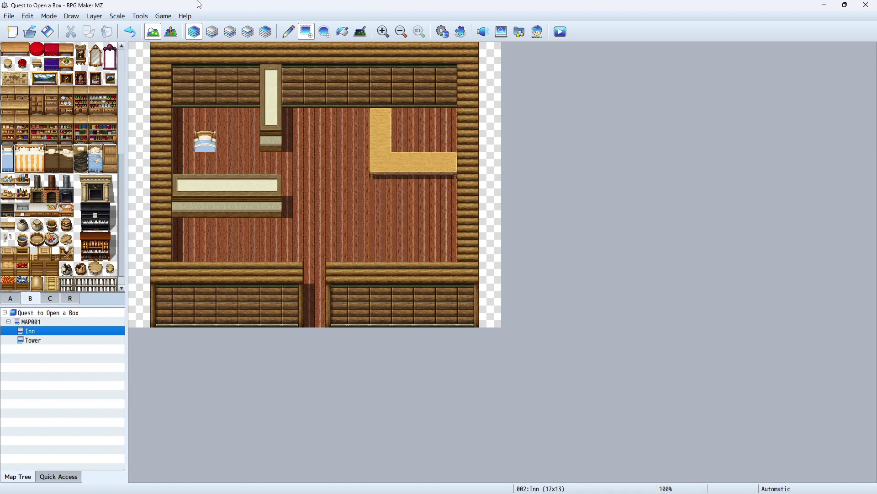
pyautogui.click(332, 157)
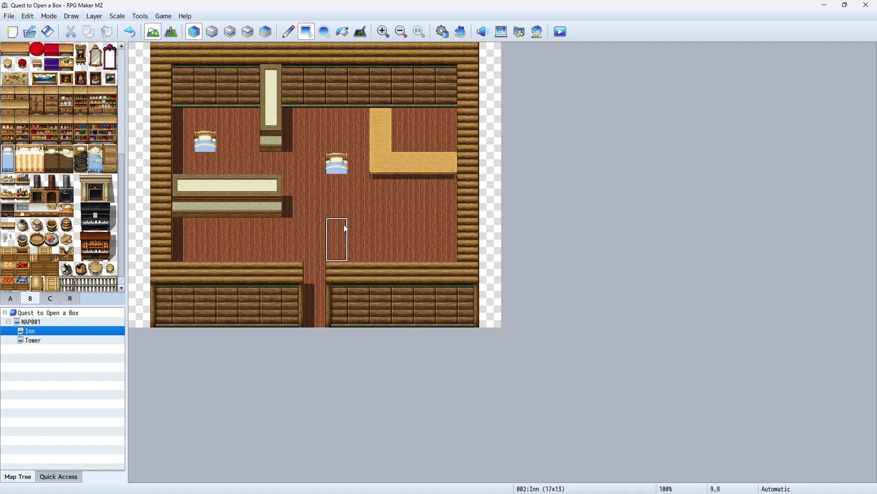
pyautogui.hotkey('ctrl', 'z')
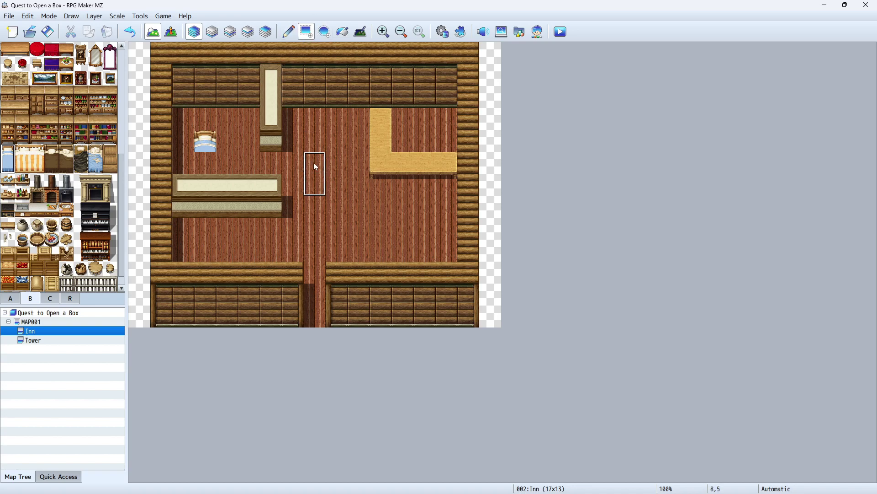
pyautogui.click(311, 139)
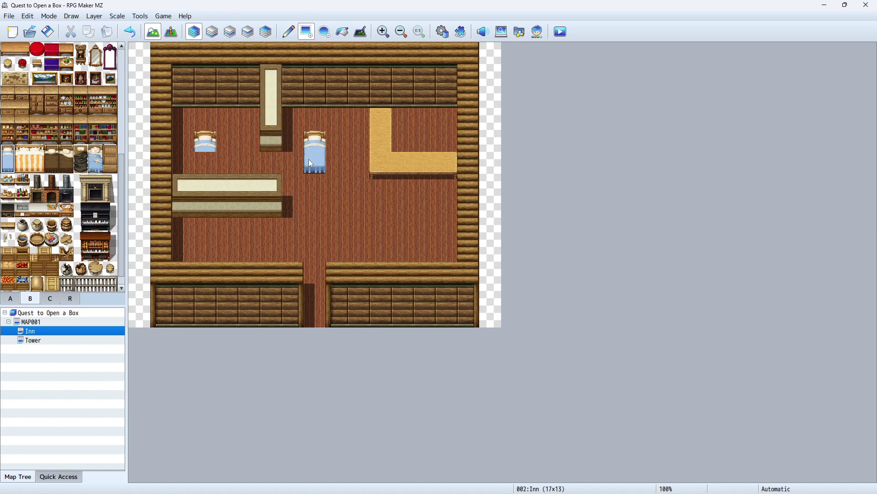
pyautogui.moveTo(310, 257); pyautogui.dragTo(663, 457)
pyautogui.moveTo(553, 330); pyautogui.dragTo(417, 242)
pyautogui.hotkey('ctrl', 'z')
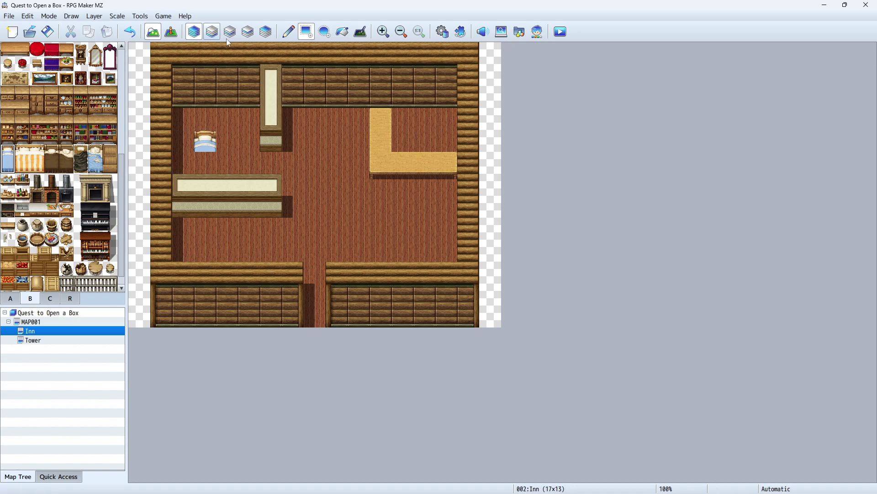
# Complete the full two-tile blue bed in the upper-left room using the Pencil tool
pyautogui.click(289, 33)
pyautogui.click(200, 153)
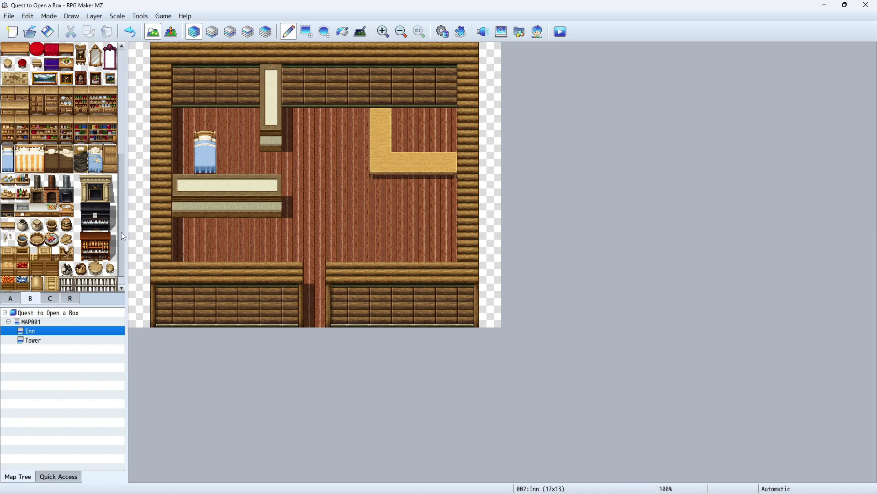
# Place a single small wooden table from tileset B in the lower-right part of the inn floor
pyautogui.scroll(-1, 121, 232)
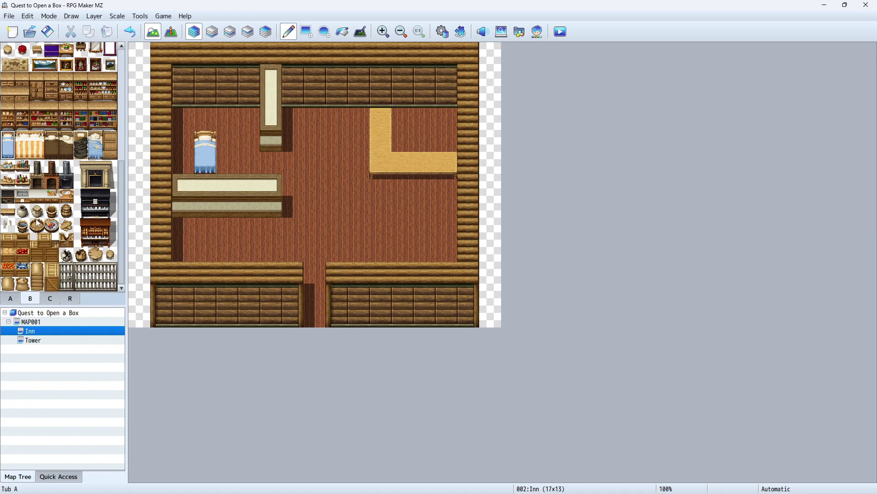
pyautogui.moveTo(123, 186); pyautogui.dragTo(146, 73)
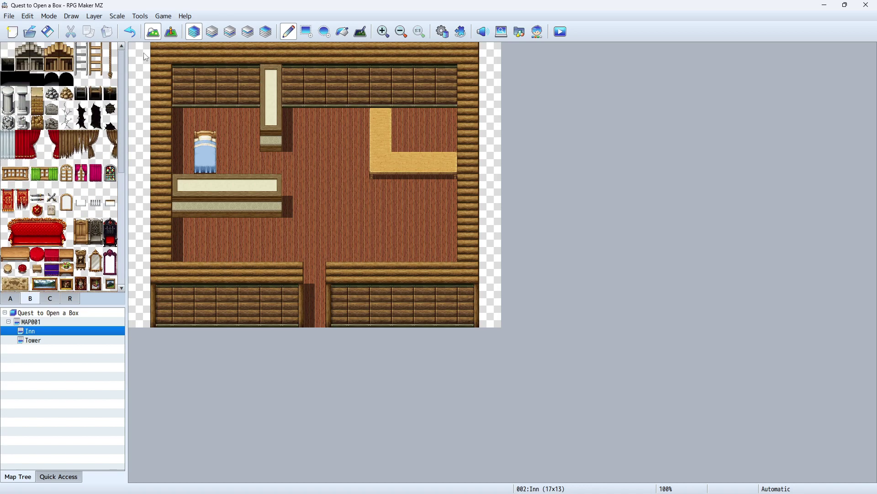
pyautogui.scroll(-5, 22, 182)
pyautogui.click(9, 174)
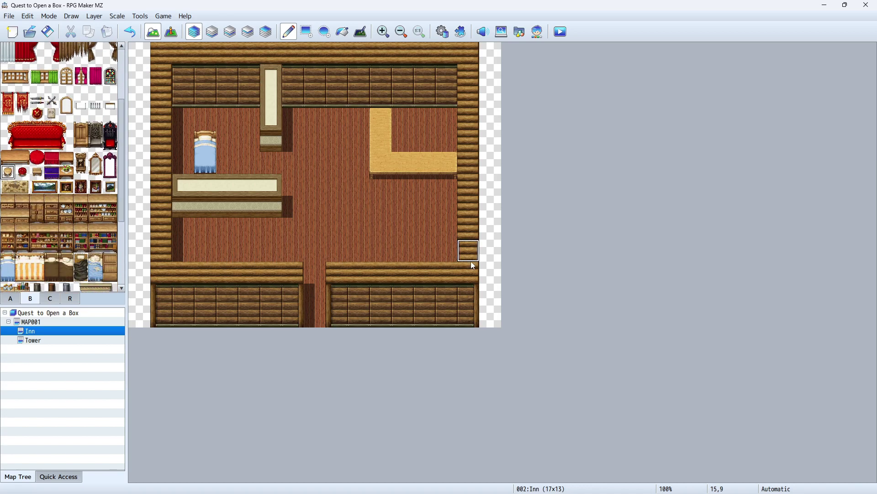
pyautogui.click(66, 157)
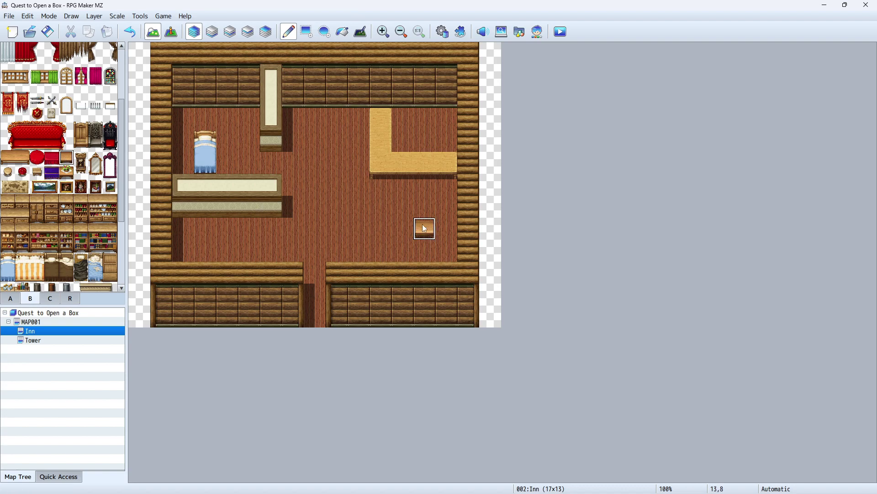
pyautogui.click(420, 226)
# Hang the two-tile landscape painting on the back wall beside the partition and two small framed pictures at the bedroom wall's ends
pyautogui.moveTo(41, 188); pyautogui.dragTo(53, 187)
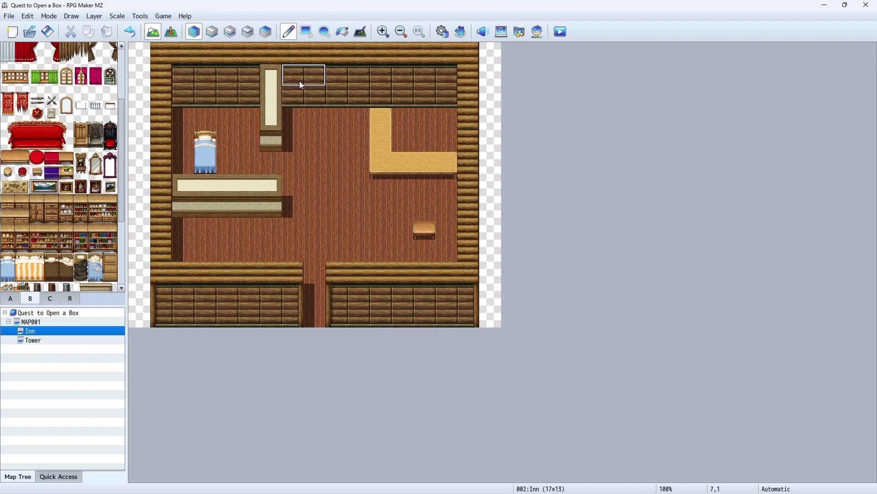
pyautogui.click(302, 85)
pyautogui.click(78, 188)
pyautogui.click(183, 75)
pyautogui.click(67, 186)
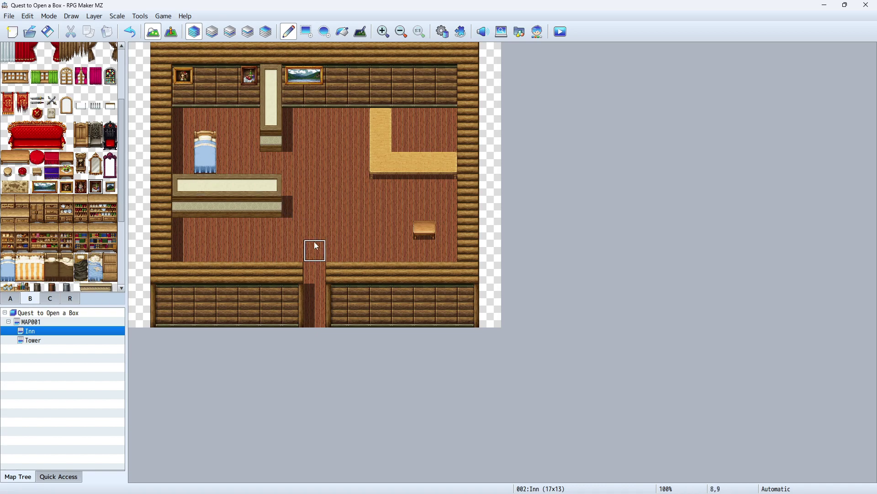
# Mount the small wall shelf holding dishes on the back wall above the counter's vertical arm
pyautogui.scroll(-2, 28, 274)
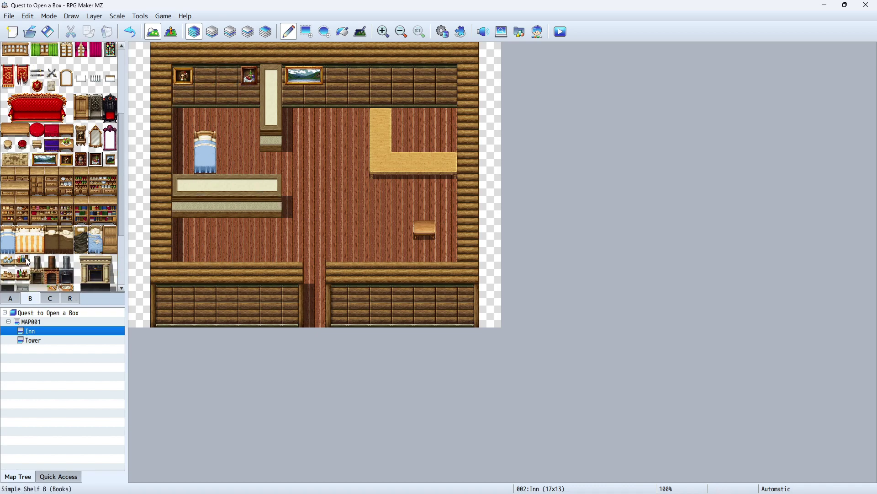
pyautogui.click(22, 261)
pyautogui.click(7, 261)
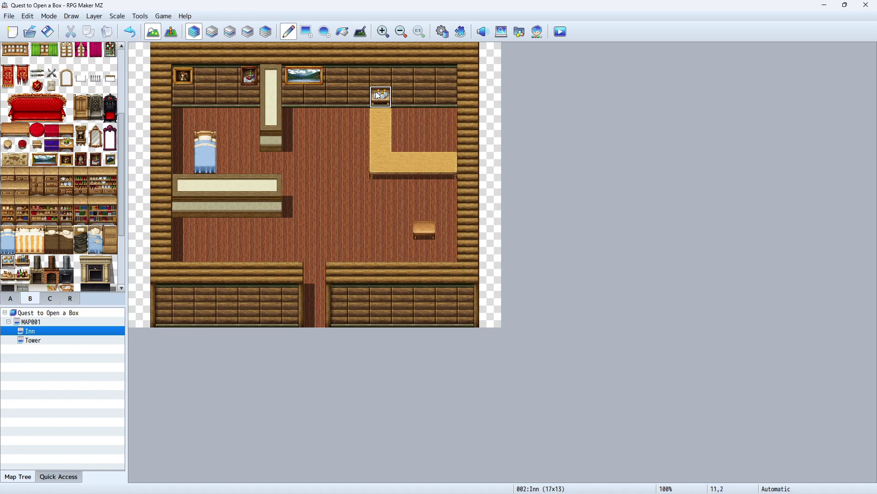
pyautogui.click(381, 75)
# Place a two-by-two group of barrels in the inn's lower-left corner
pyautogui.scroll(-1, 47, 273)
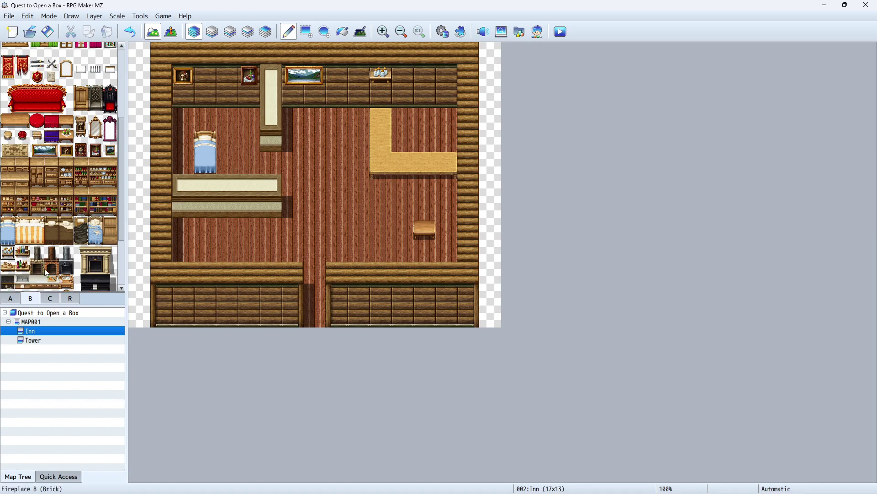
pyautogui.scroll(-3, 85, 287)
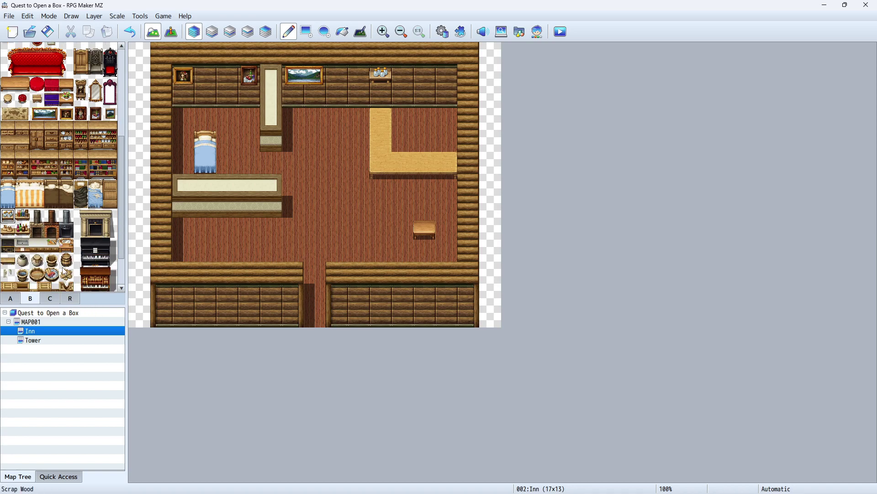
pyautogui.click(66, 232)
pyautogui.moveTo(180, 254); pyautogui.dragTo(187, 233)
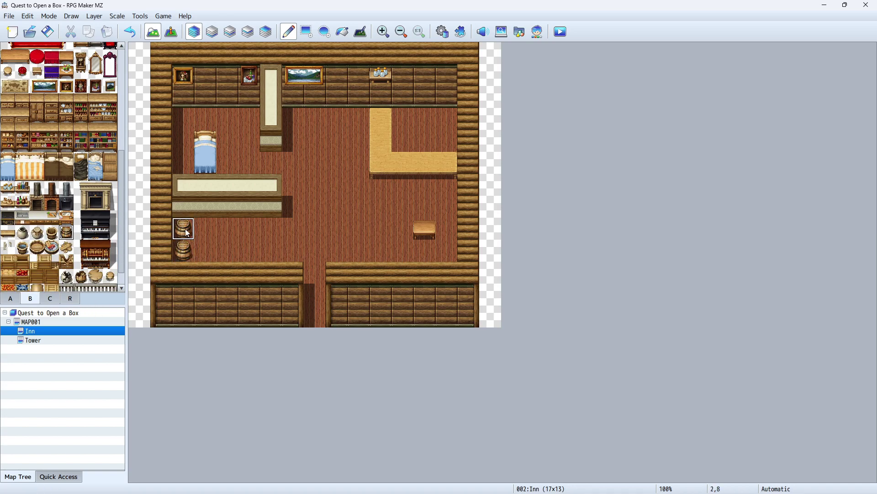
# Look through the remaining tileset B furniture and bring up tileset C with its food and drink items
pyautogui.scroll(-1, 88, 233)
pyautogui.scroll(3, 88, 242)
pyautogui.scroll(2, 89, 256)
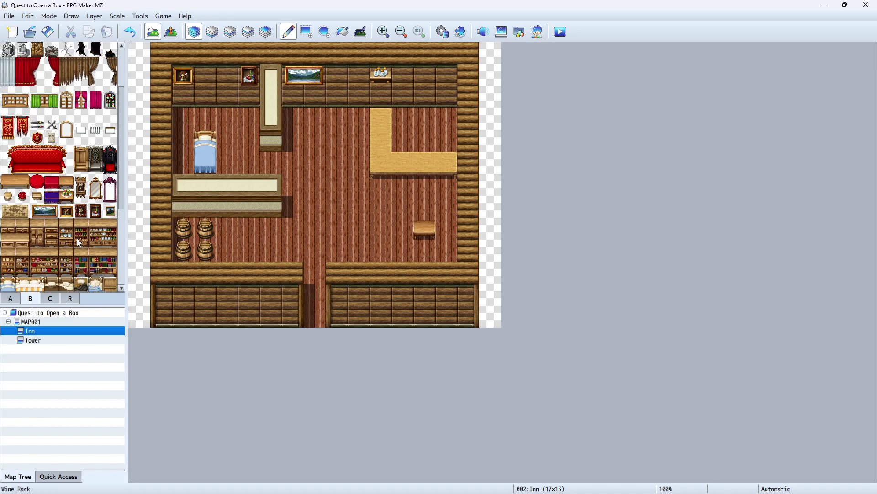
pyautogui.scroll(3, 81, 254)
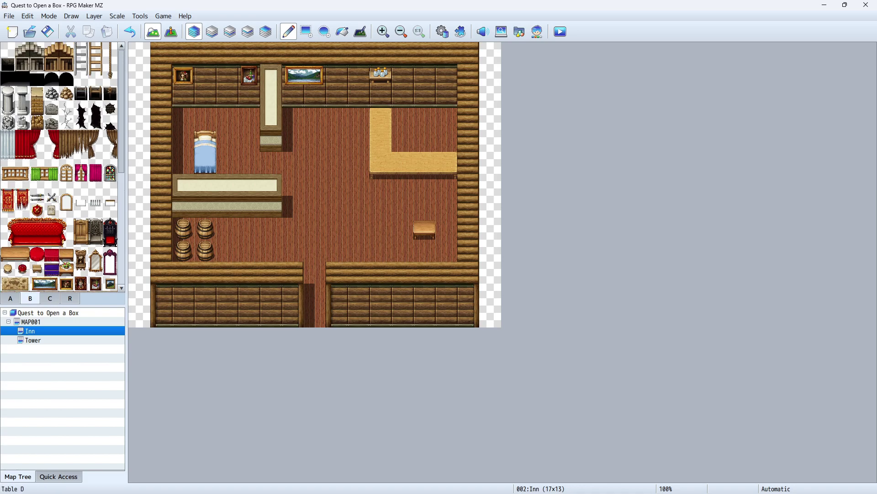
pyautogui.click(50, 298)
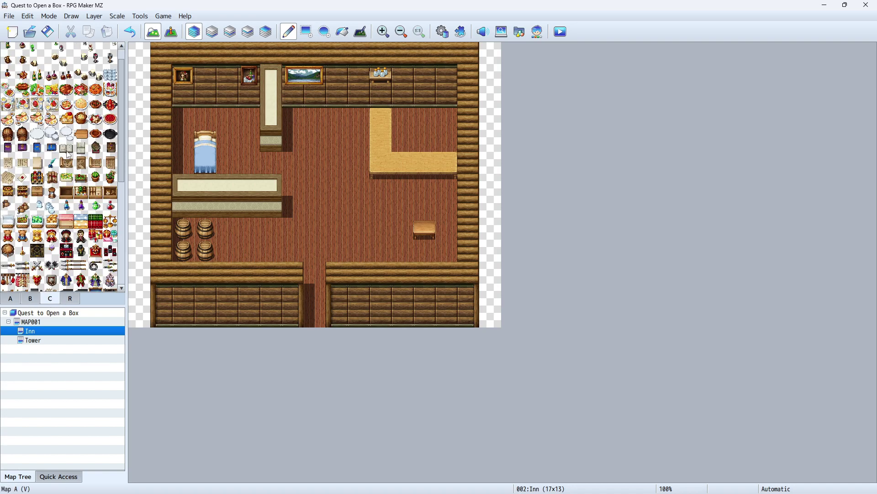
pyautogui.click(8, 90)
pyautogui.click(383, 165)
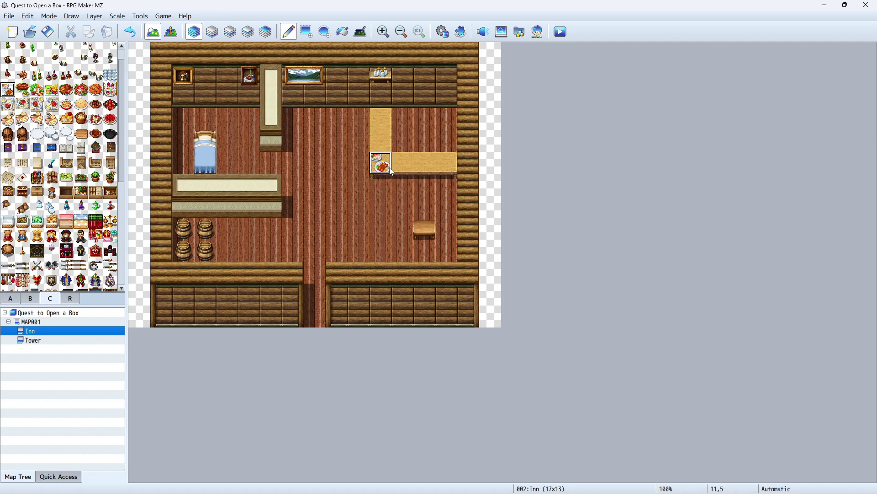
pyautogui.hotkey('ctrl', 'z')
# Set a pizza on the counter's corner, red bottles at its far end, and green bottles beside them
pyautogui.click(67, 105)
pyautogui.click(384, 167)
pyautogui.click(66, 75)
pyautogui.click(446, 171)
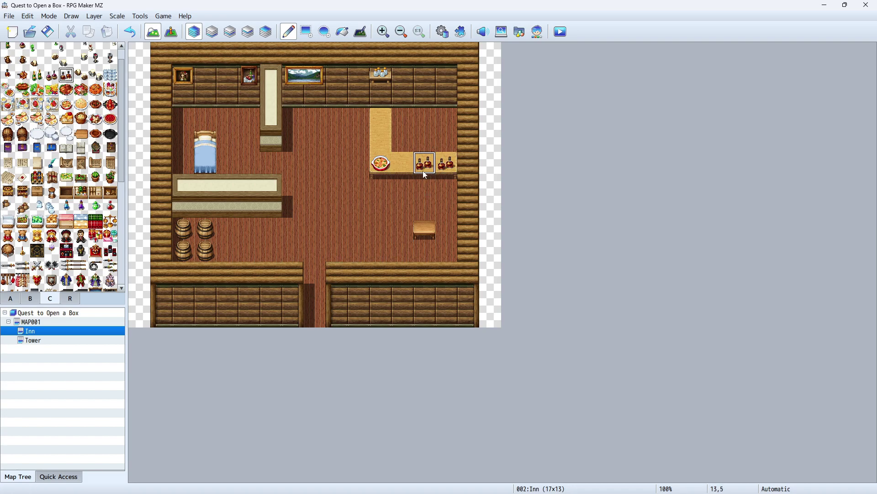
pyautogui.click(34, 77)
pyautogui.click(425, 166)
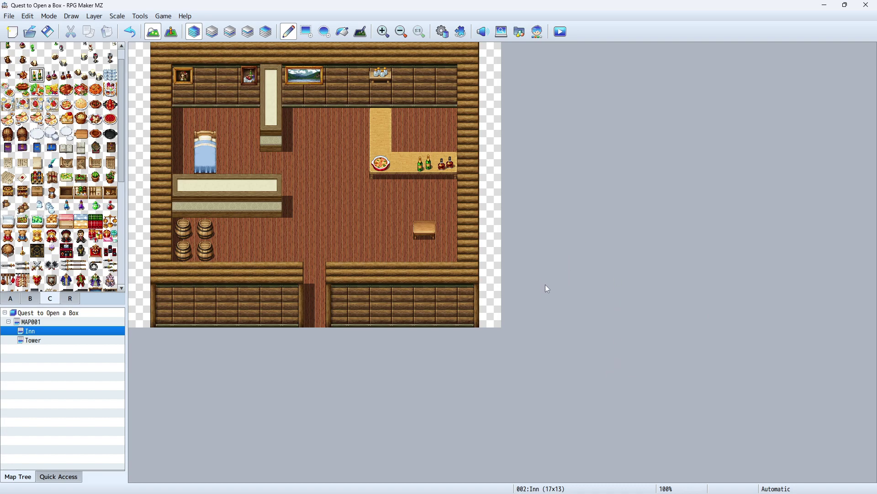
# Open the Tower map and draw a winding one-tile path of dark brick floor from the bottom entrance around the map
pyautogui.click(54, 341)
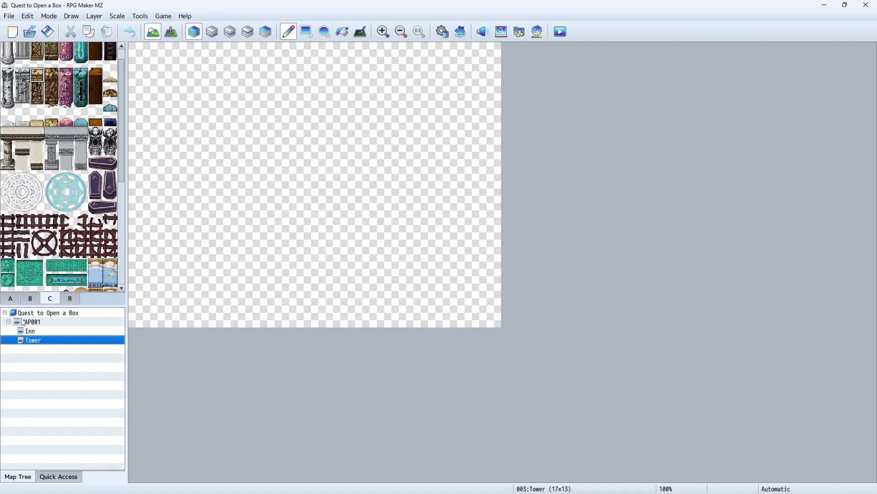
pyautogui.click(10, 298)
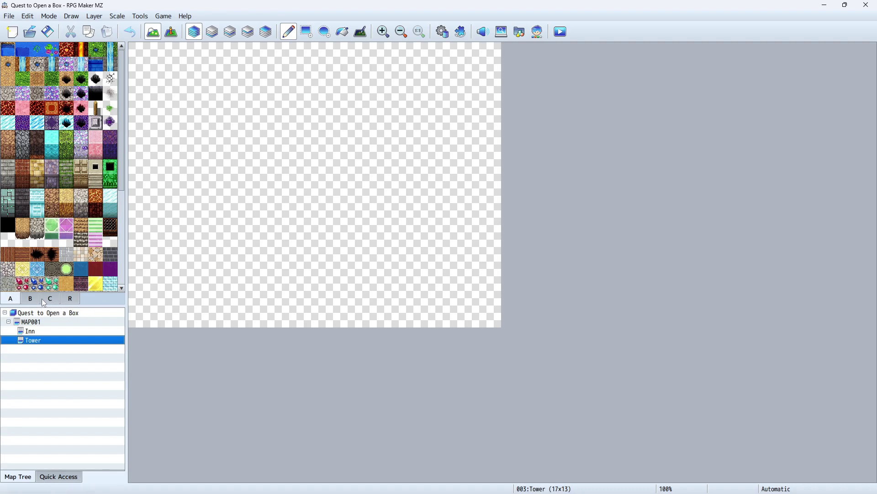
pyautogui.click(111, 259)
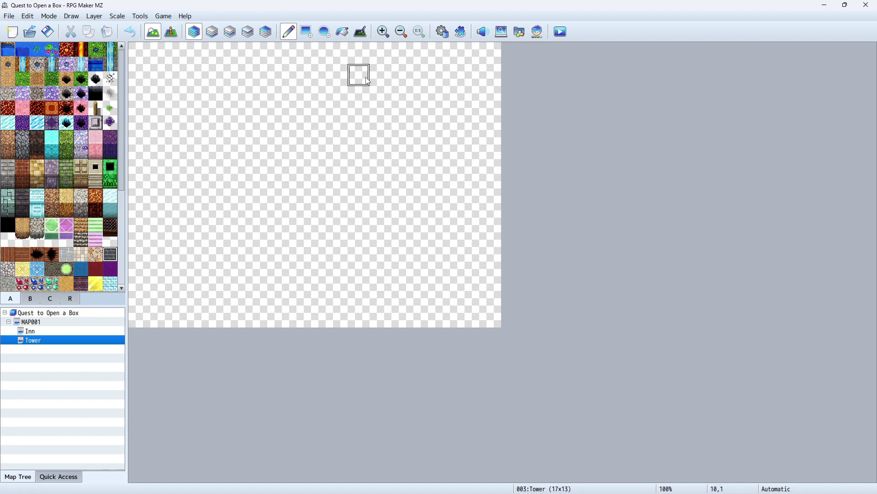
pyautogui.moveTo(314, 269)
pyautogui.mouseDown()
pyautogui.moveTo(247, 250)
pyautogui.moveTo(187, 204)
pyautogui.moveTo(183, 112)
pyautogui.moveTo(314, 93)
pyautogui.moveTo(421, 137)
pyautogui.moveTo(445, 208)
pyautogui.moveTo(469, 207)
pyautogui.mouseUp()
pyautogui.click(249, 97)
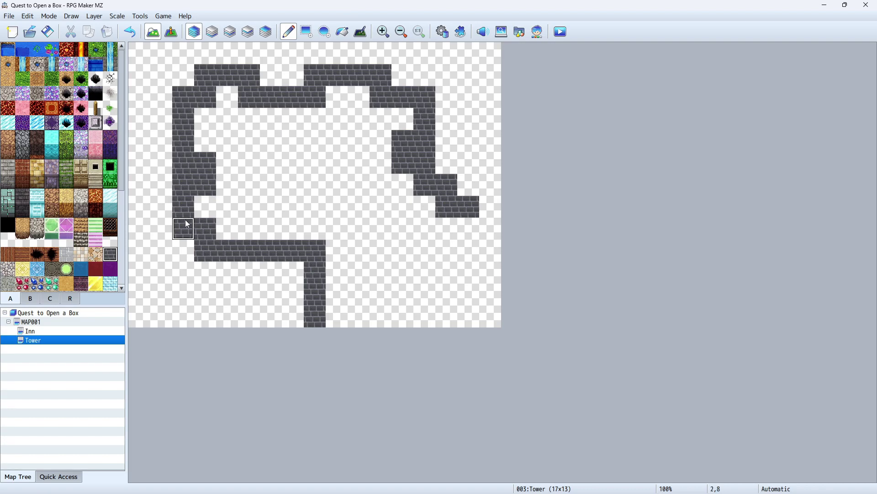
# Widen the dark brick floor into a room on the left side and extend the upper-left area to the map's top edge
pyautogui.moveTo(161, 163); pyautogui.dragTo(161, 184)
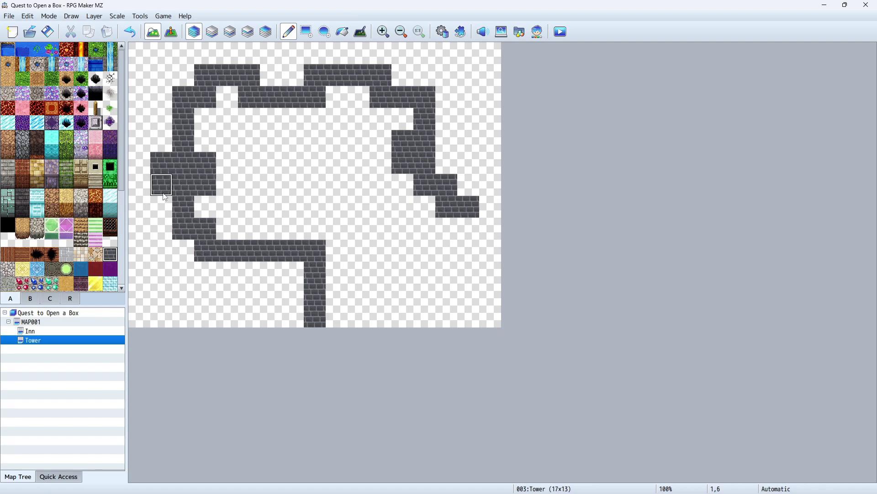
pyautogui.click(204, 205)
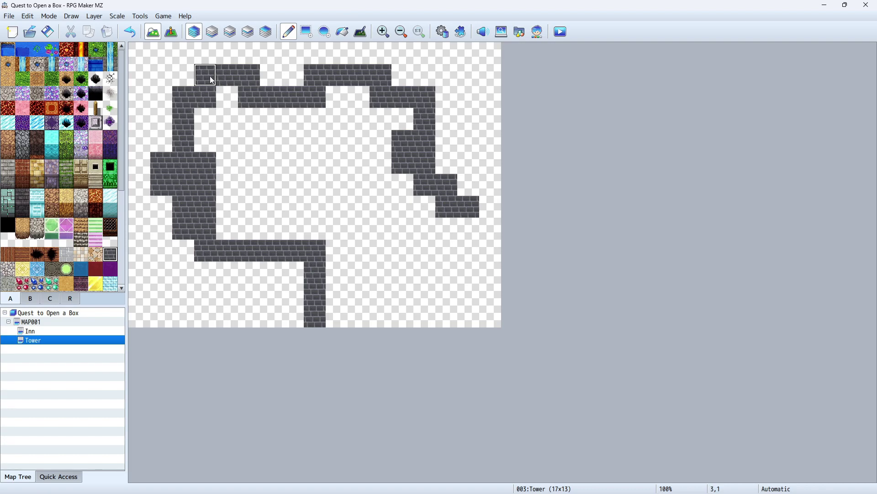
pyautogui.moveTo(206, 57); pyautogui.dragTo(227, 50)
pyautogui.click(228, 97)
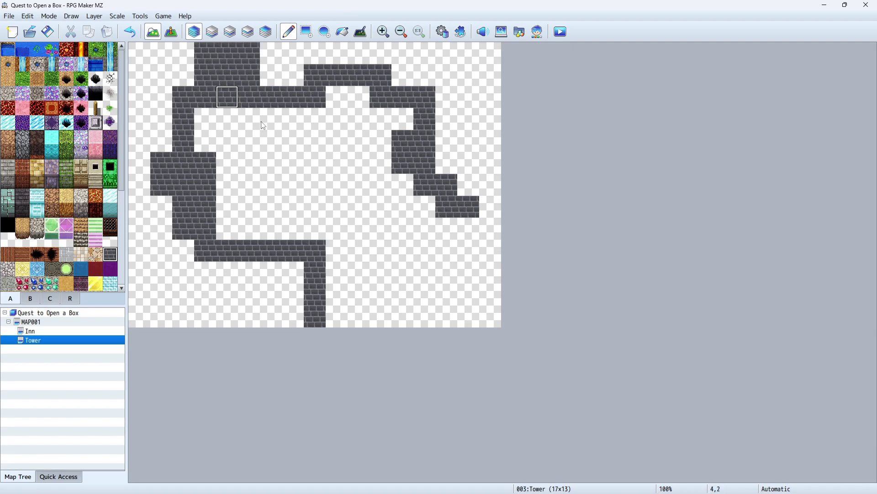
# Add a central room below the upper corridor and a four-by-three lower-right room in the same dark brick floor
pyautogui.moveTo(278, 115)
pyautogui.mouseDown()
pyautogui.moveTo(307, 161)
pyautogui.moveTo(274, 161)
pyautogui.moveTo(295, 183)
pyautogui.moveTo(318, 184)
pyautogui.mouseUp()
pyautogui.click(447, 228)
pyautogui.moveTo(434, 246)
pyautogui.mouseDown()
pyautogui.moveTo(393, 274)
pyautogui.moveTo(447, 295)
pyautogui.moveTo(378, 300)
pyautogui.mouseUp()
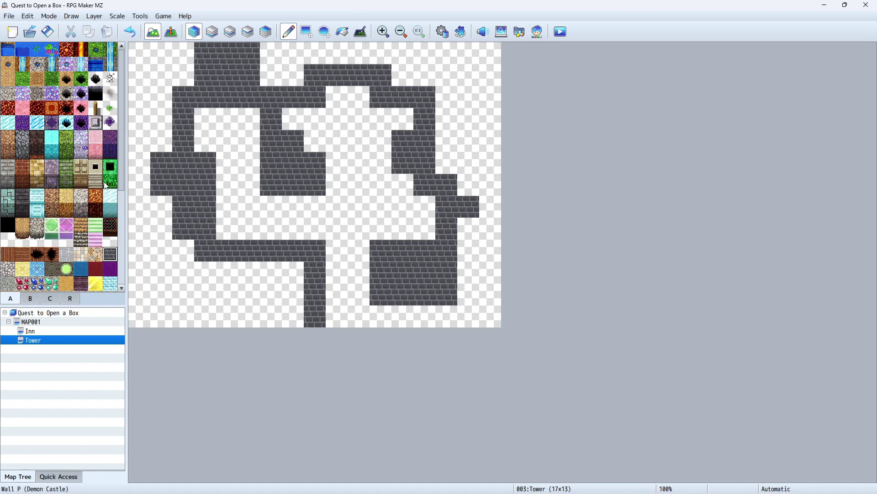
pyautogui.click(281, 122)
# Flood-fill all the empty areas around the Tower's floor with the light stone wall top
pyautogui.click(11, 174)
pyautogui.click(342, 32)
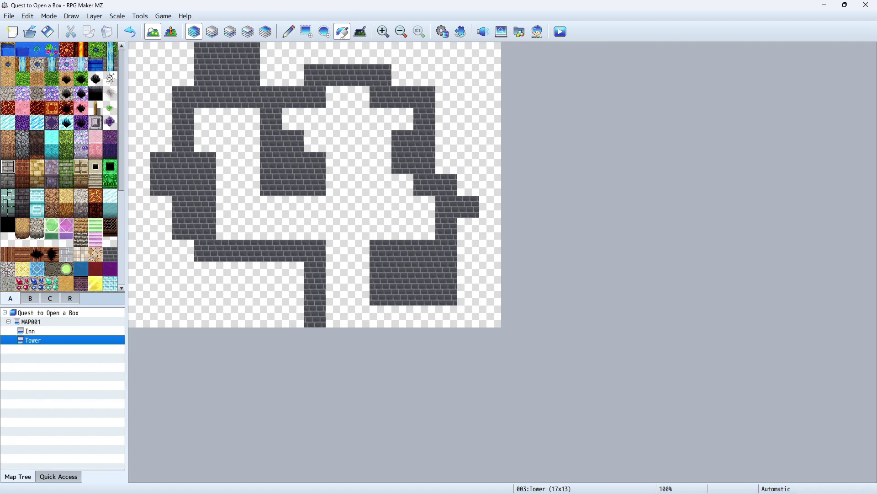
pyautogui.click(337, 58)
pyautogui.click(183, 55)
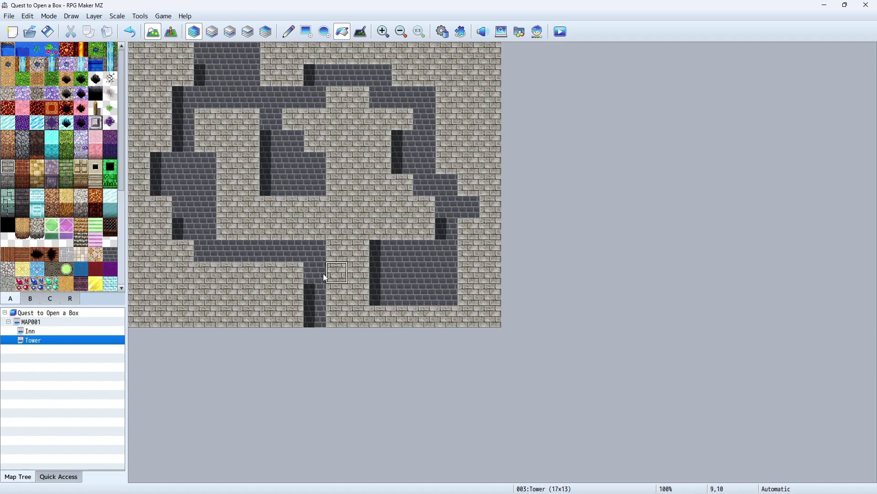
# Choose the Wall I (Stone) face, undo its trial flood fill, and switch to the Pencil tool
pyautogui.click(13, 184)
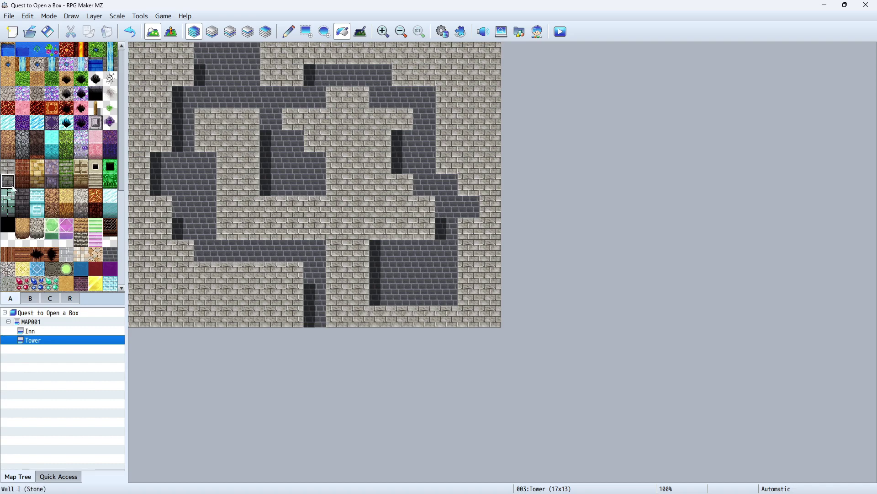
pyautogui.click(286, 278)
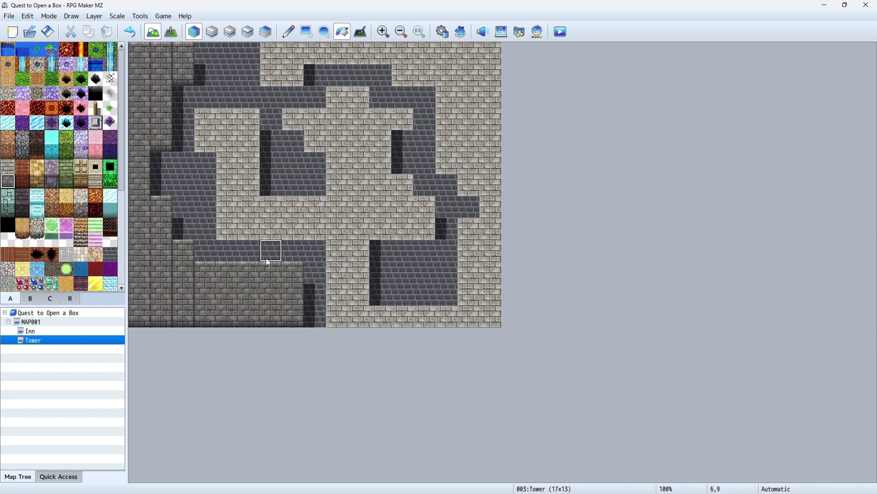
pyautogui.hotkey('ctrl', 'z')
pyautogui.click(289, 31)
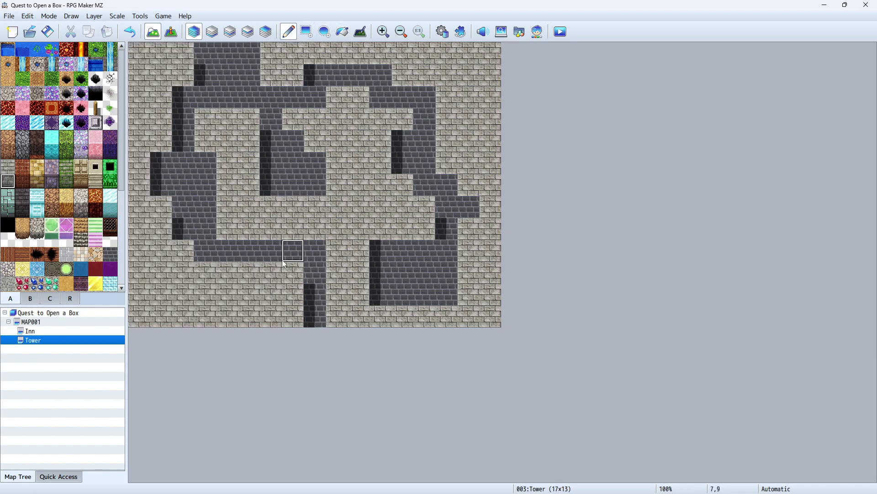
# Draw Wall I (Stone) faces along the upper edges of the lower-left corridor, the left room and the upper-left area
pyautogui.moveTo(291, 265); pyautogui.dragTo(210, 265)
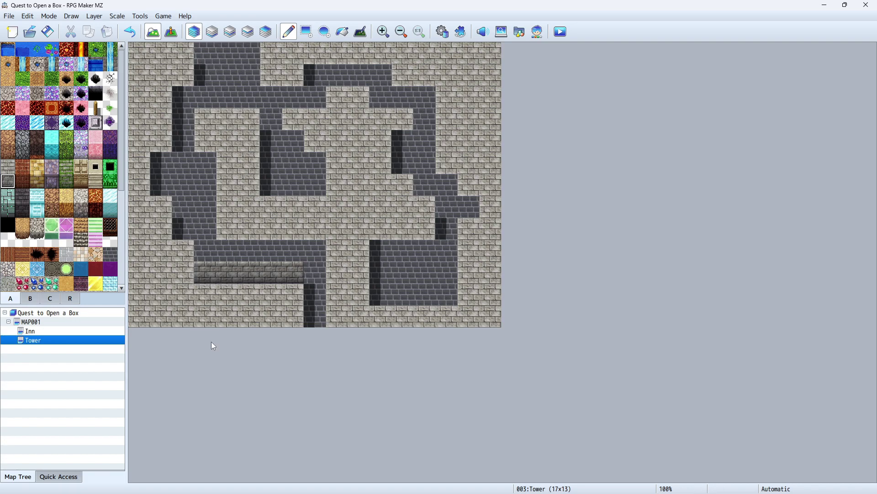
pyautogui.hotkey('ctrl', 'z')
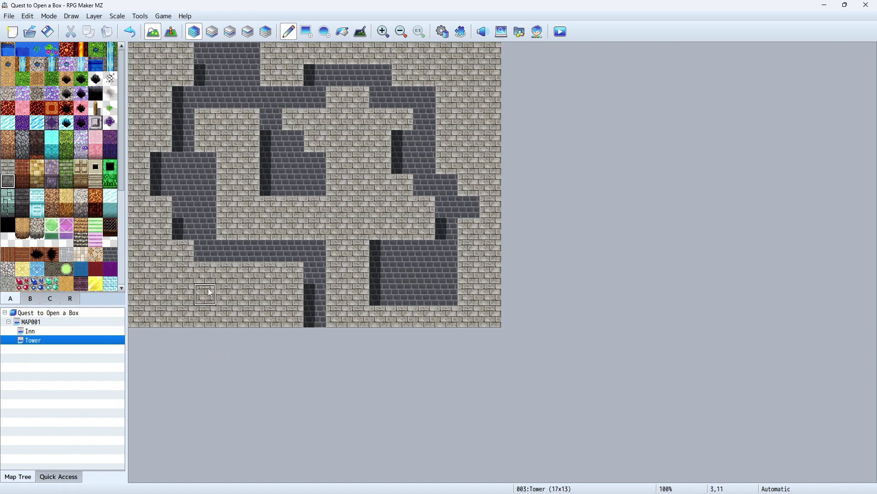
pyautogui.moveTo(240, 231); pyautogui.dragTo(298, 231)
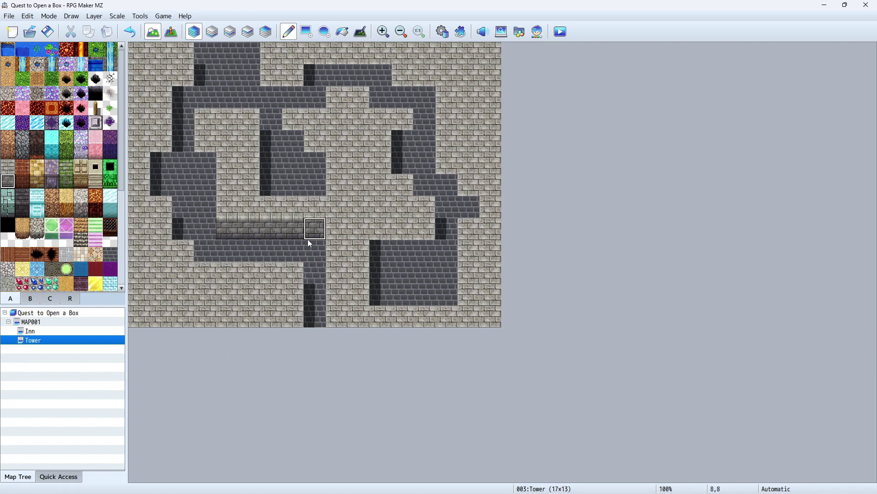
pyautogui.click(204, 140)
pyautogui.click(161, 140)
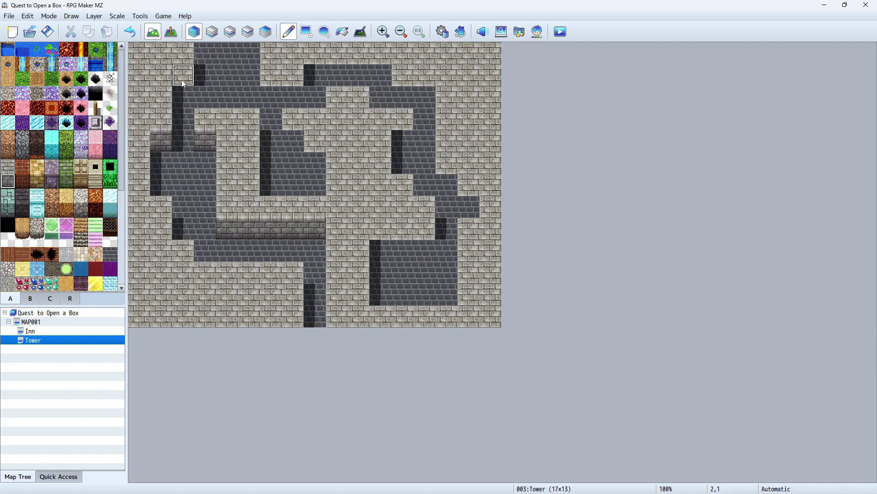
pyautogui.click(183, 84)
pyautogui.moveTo(244, 59); pyautogui.dragTo(201, 53)
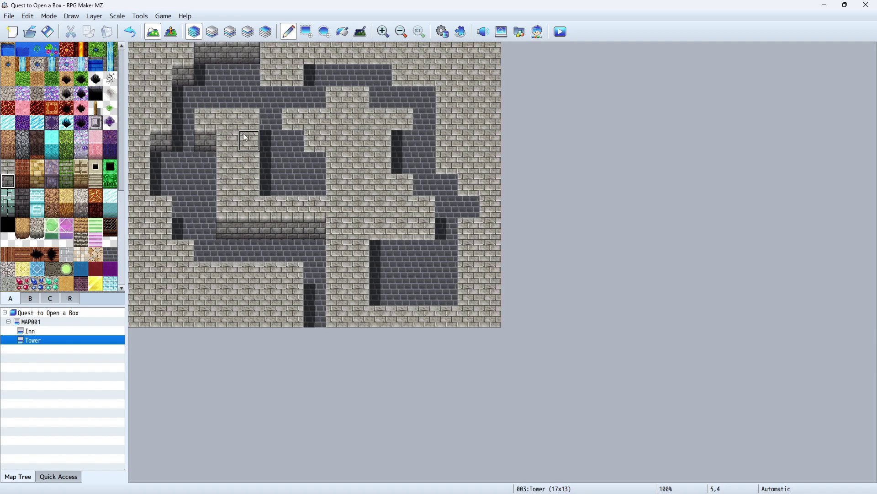
# Straighten the upper-left wall by drawing the stone face along the map's second row and restoring the wall top above it
pyautogui.click(237, 58)
pyautogui.rightClick(185, 54)
pyautogui.moveTo(200, 51); pyautogui.dragTo(246, 49)
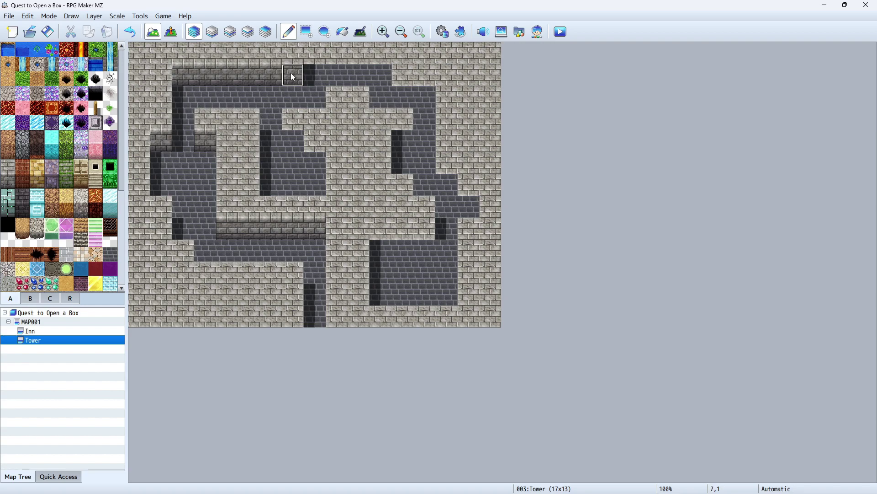
# Draw stone wall faces above the central room's stepped edge and the upper-right corridor, keeping the corridor's corner tile as floor
pyautogui.click(291, 142)
pyautogui.click(312, 158)
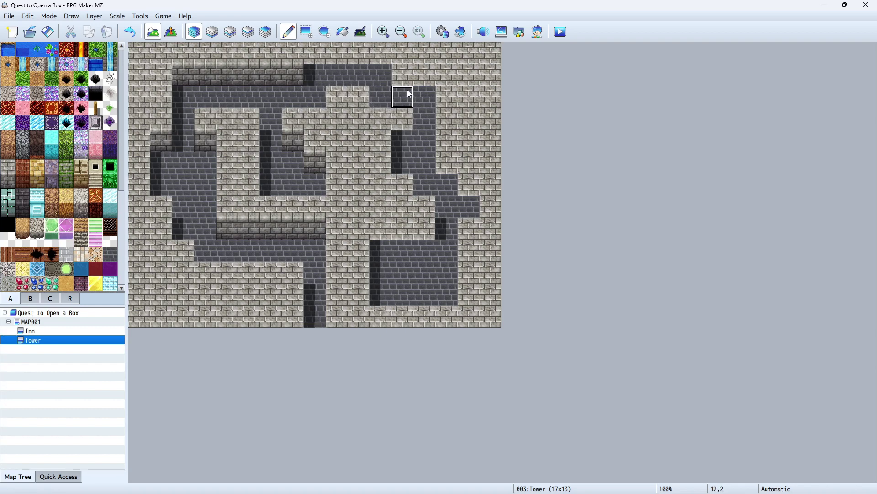
pyautogui.moveTo(404, 77); pyautogui.dragTo(434, 74)
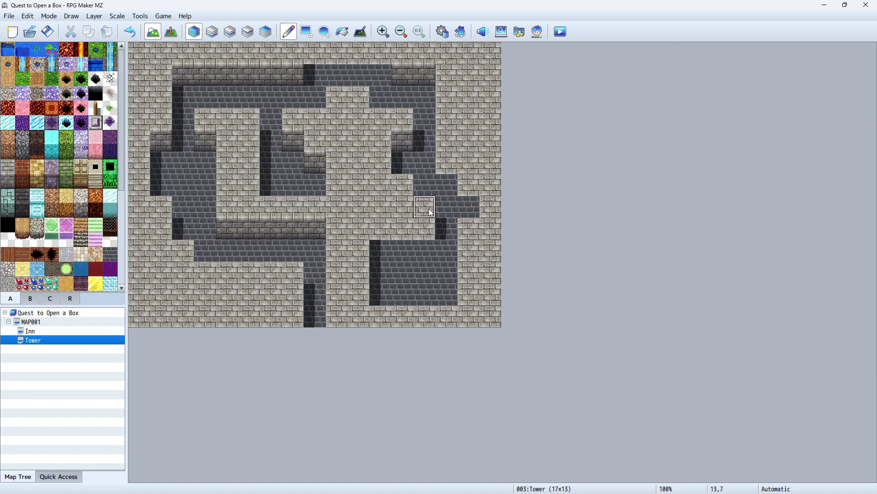
pyautogui.click(423, 92)
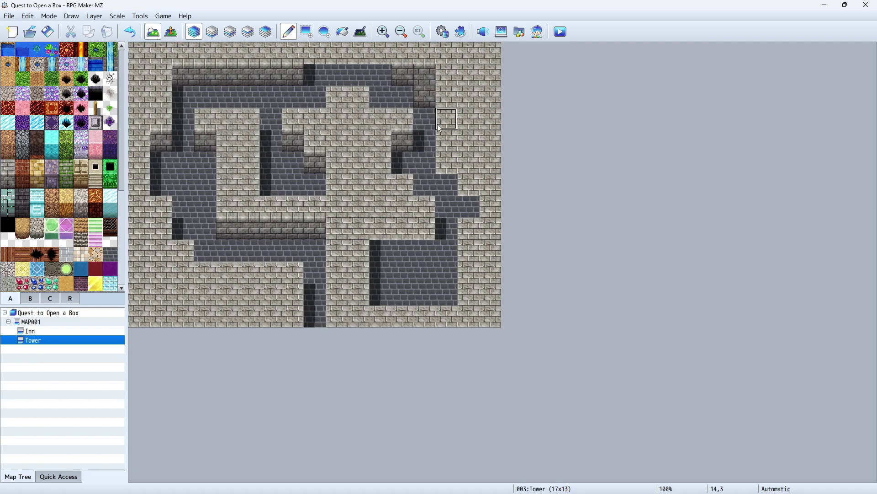
pyautogui.click(431, 97)
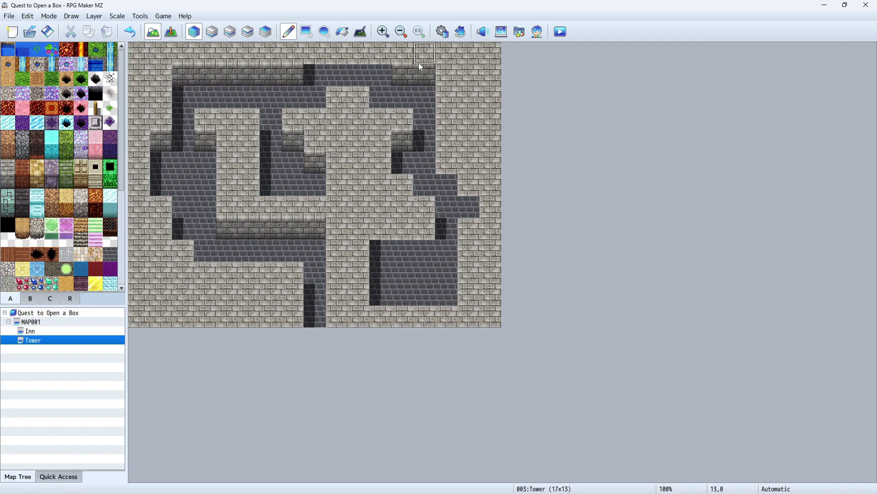
# Draw stone wall faces over the right passage's two steps and the lower-right room, and close the gap in the upper corridor's wall face
pyautogui.click(447, 163)
pyautogui.click(468, 187)
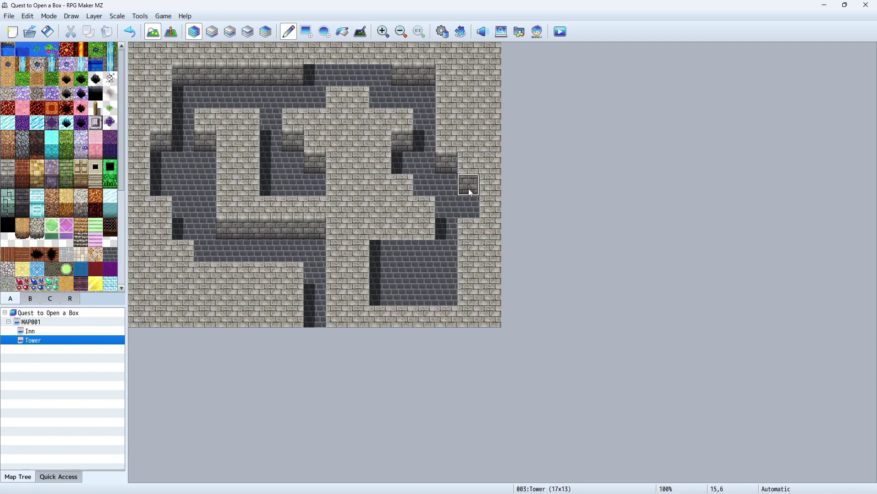
pyautogui.moveTo(433, 237); pyautogui.dragTo(380, 230)
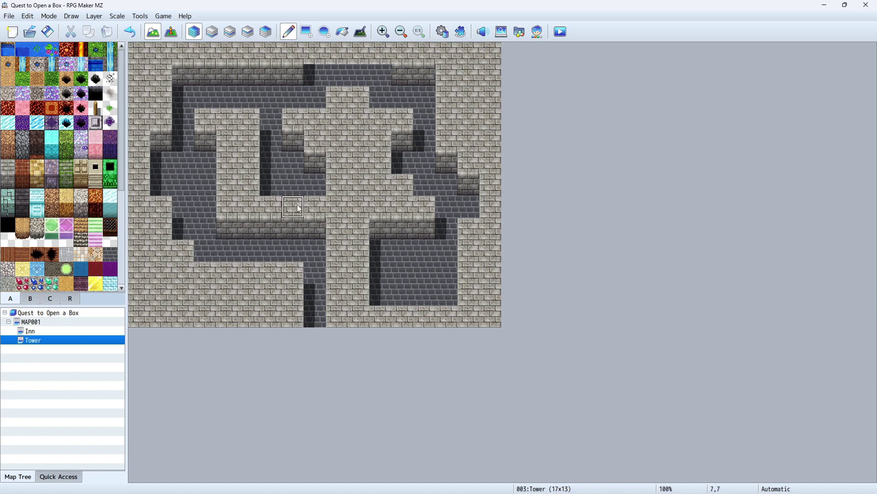
pyautogui.moveTo(305, 71)
pyautogui.mouseDown()
pyautogui.moveTo(399, 72)
pyautogui.moveTo(348, 84)
pyautogui.mouseUp()
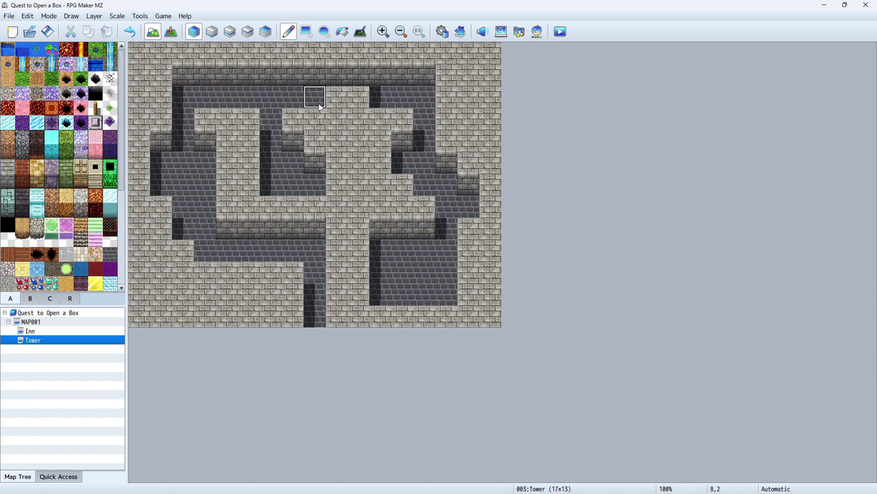
# Replace the wall block in the middle of the upper corridor with dark brick floor plus a two-tile recess below, and save the project
pyautogui.moveTo(347, 97); pyautogui.dragTo(361, 98)
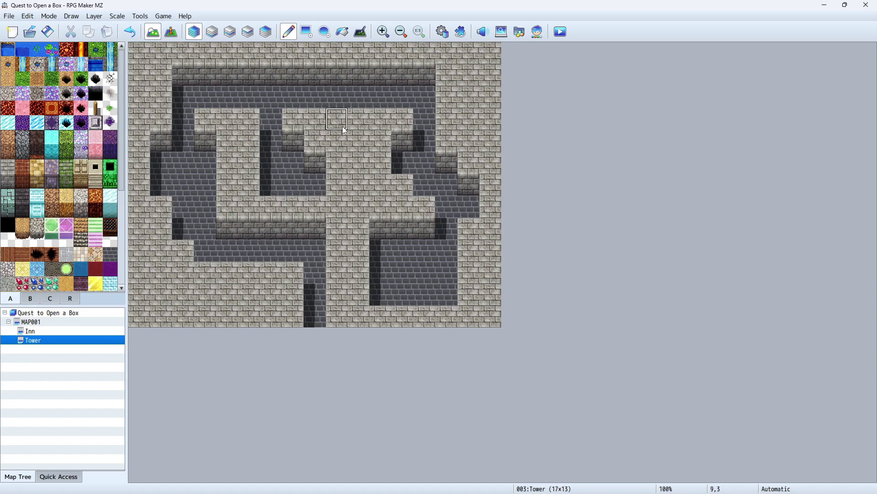
pyautogui.moveTo(348, 122); pyautogui.dragTo(340, 122)
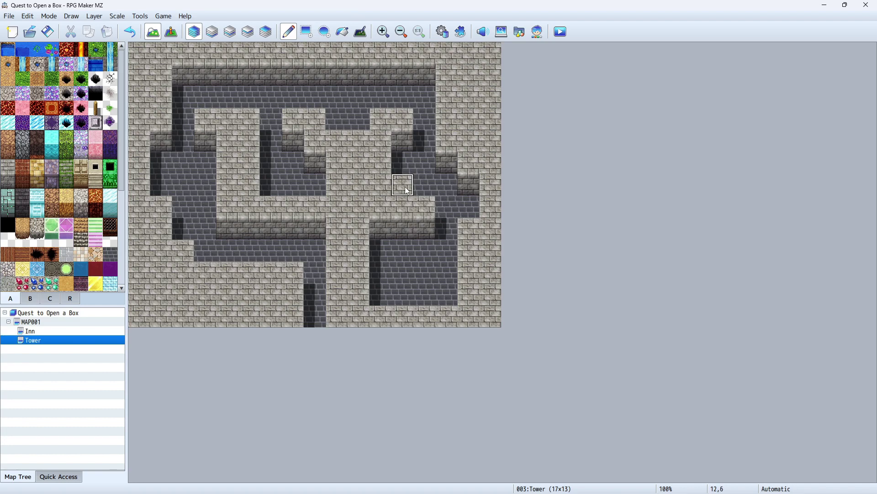
pyautogui.click(48, 31)
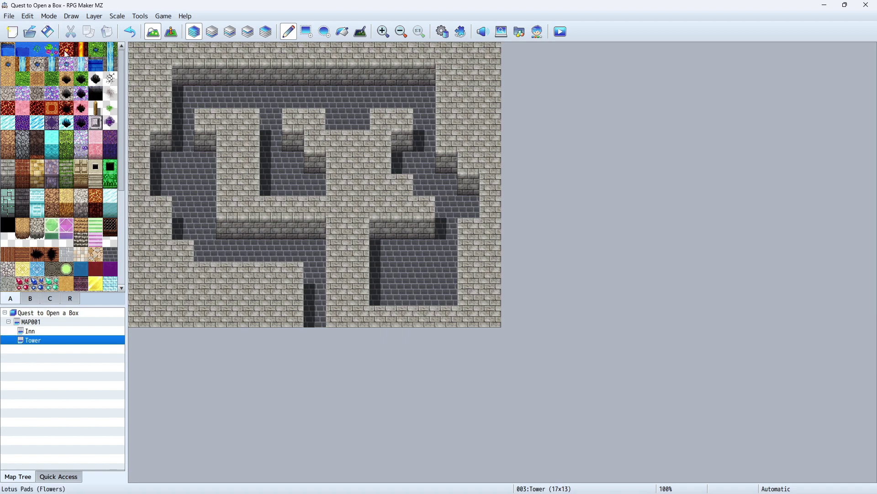